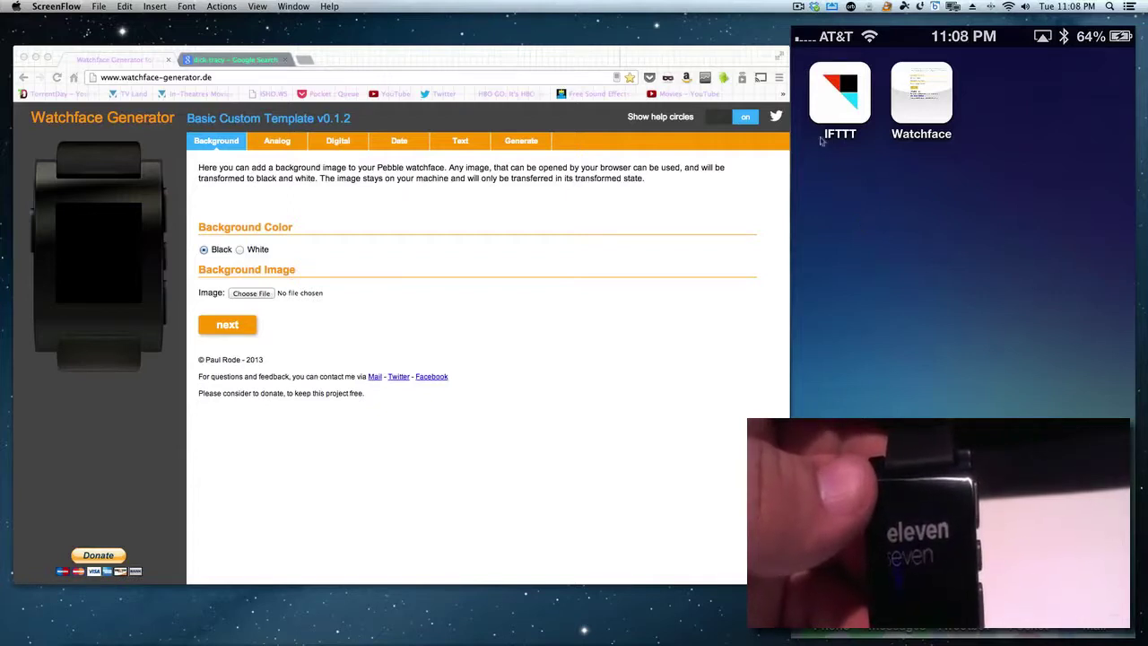
# - Save the Dick Tracy picture with the 2-way wrist TV from the image results to the Desktop as dick-tracy.jpg
pyautogui.click(238, 59)
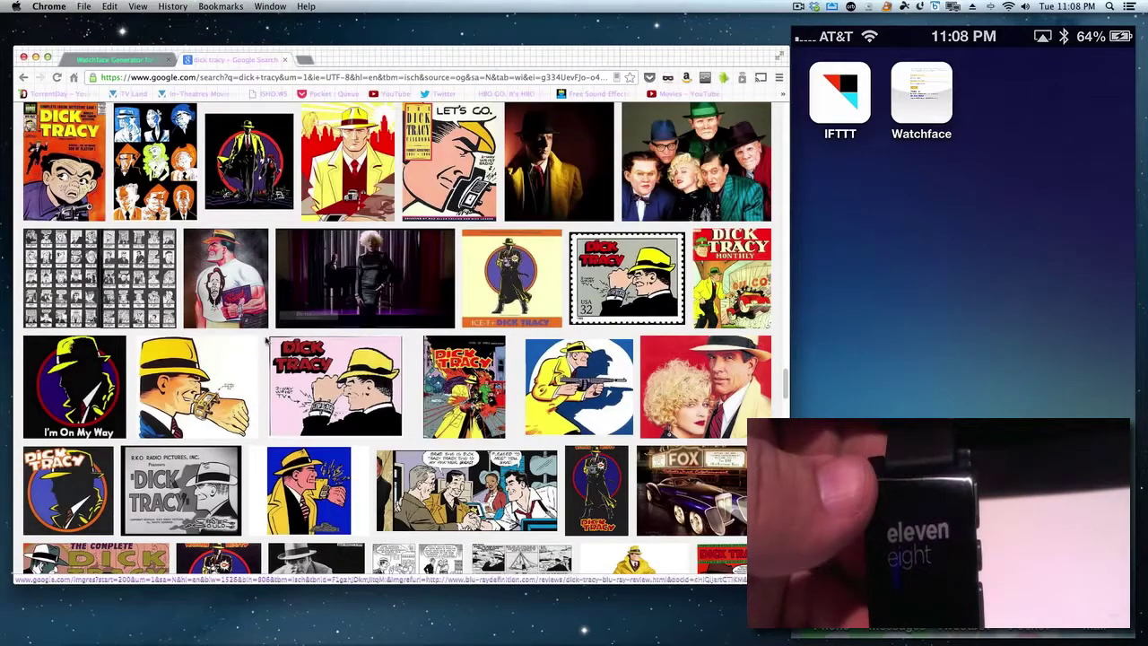
pyautogui.click(226, 372)
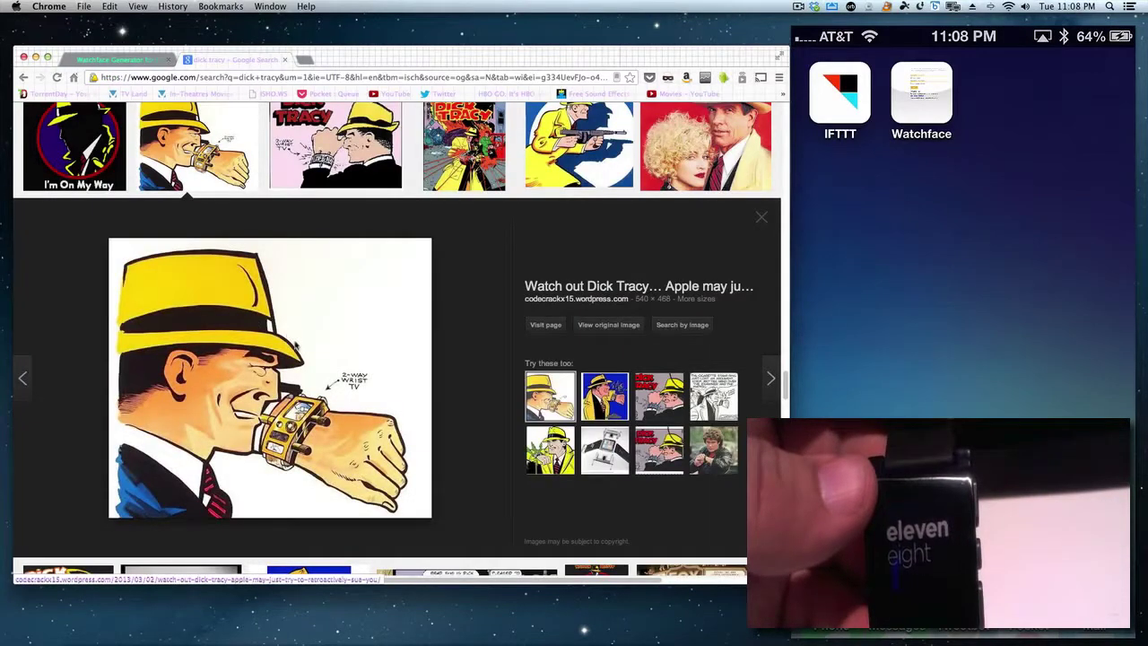
pyautogui.rightClick(295, 345)
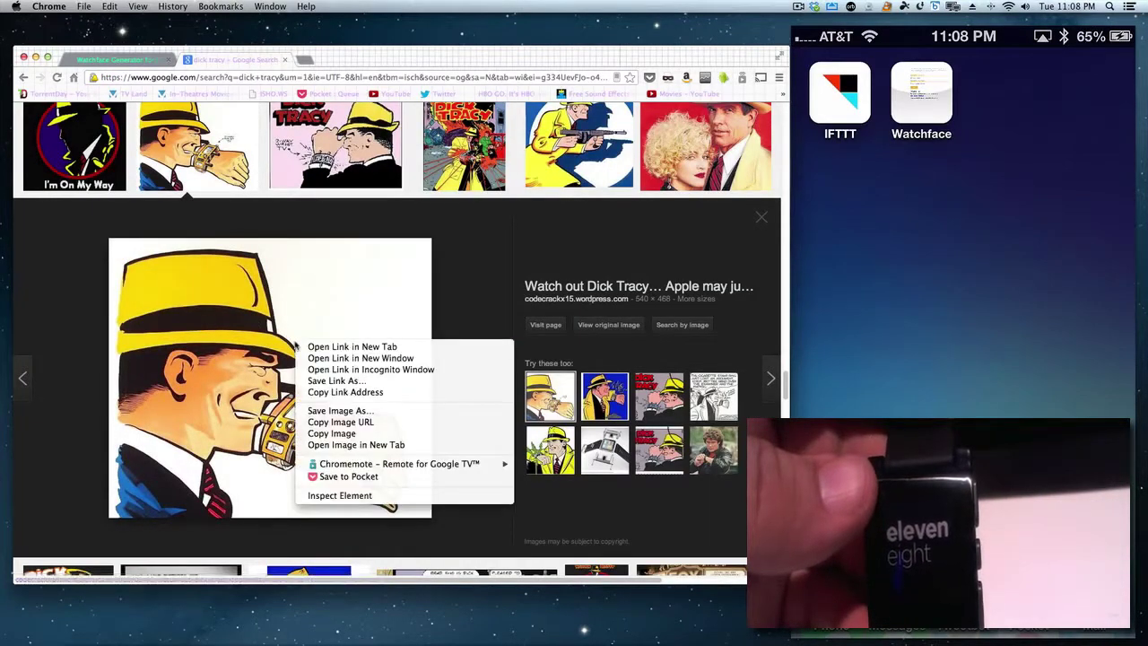
pyautogui.click(318, 411)
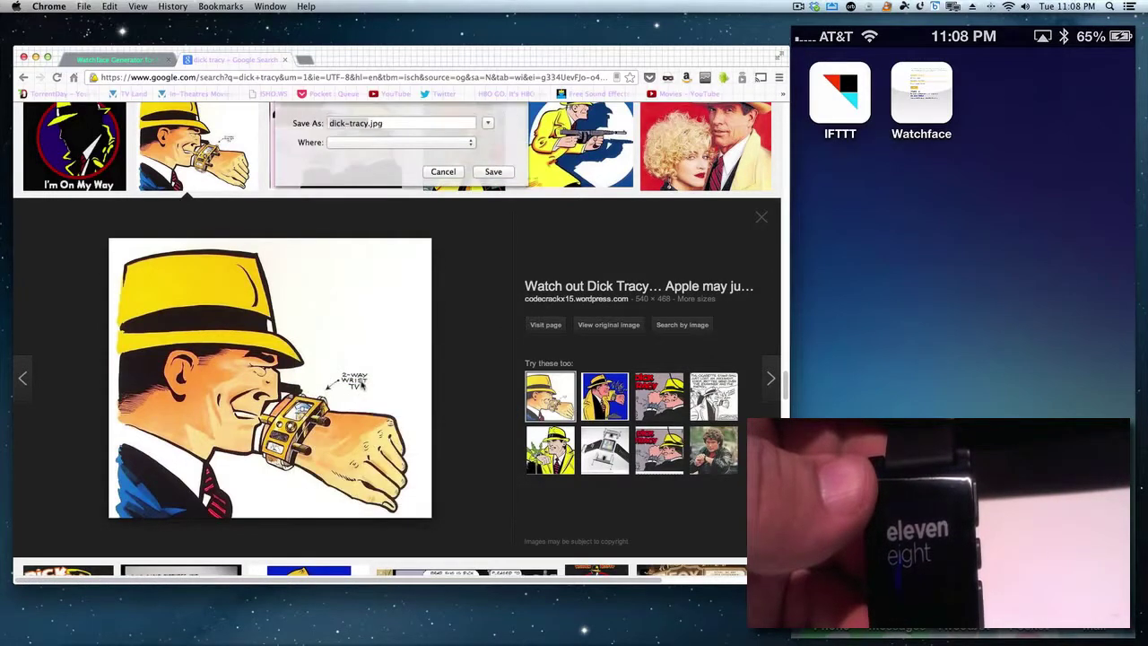
pyautogui.click(381, 143)
pyautogui.click(380, 144)
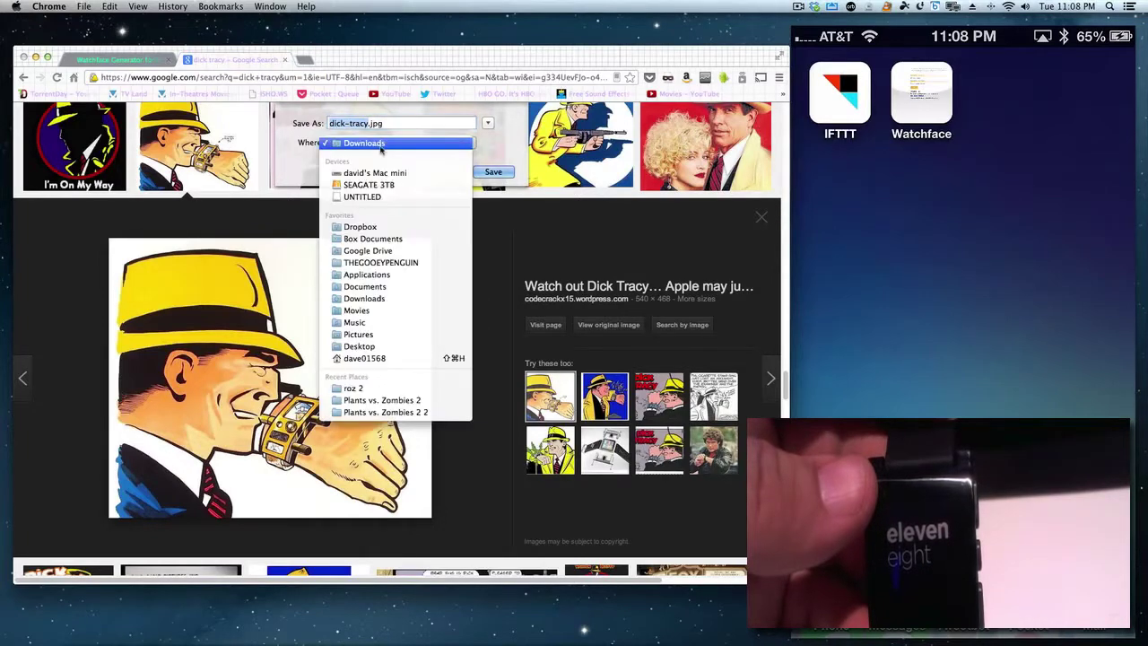
pyautogui.click(380, 144)
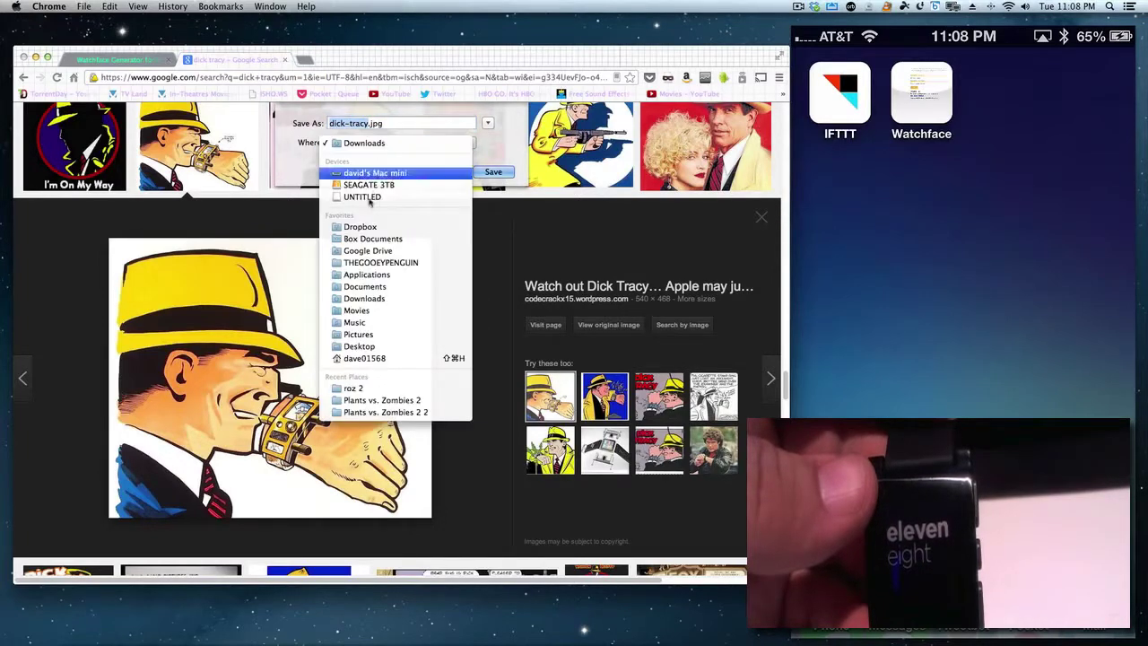
pyautogui.click(348, 348)
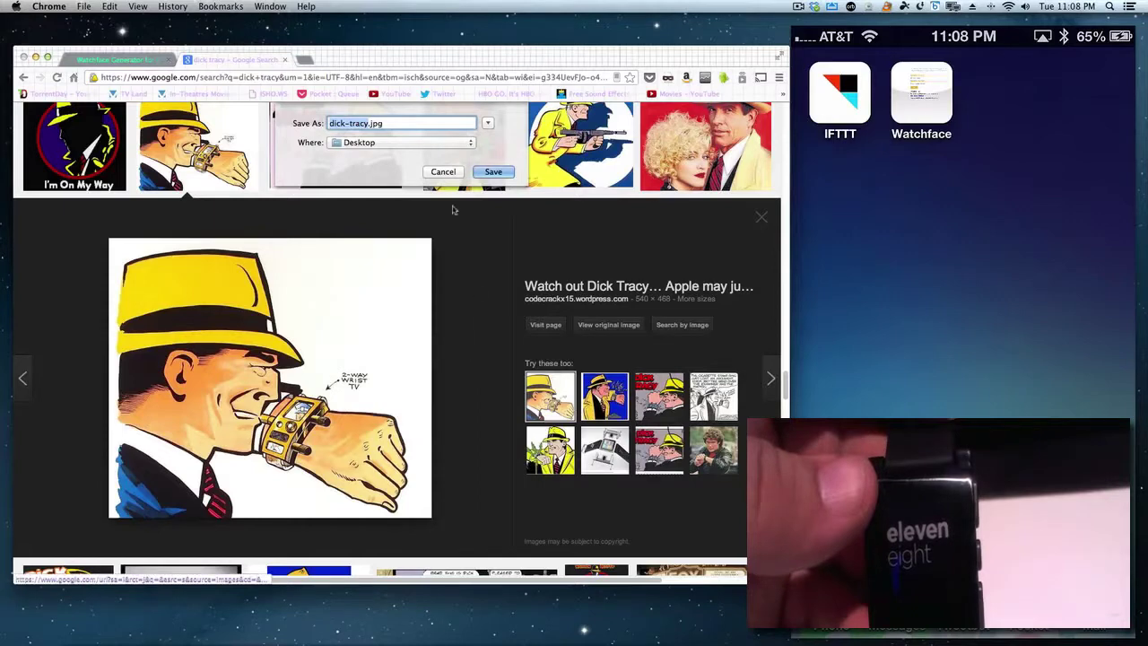
pyautogui.click(492, 172)
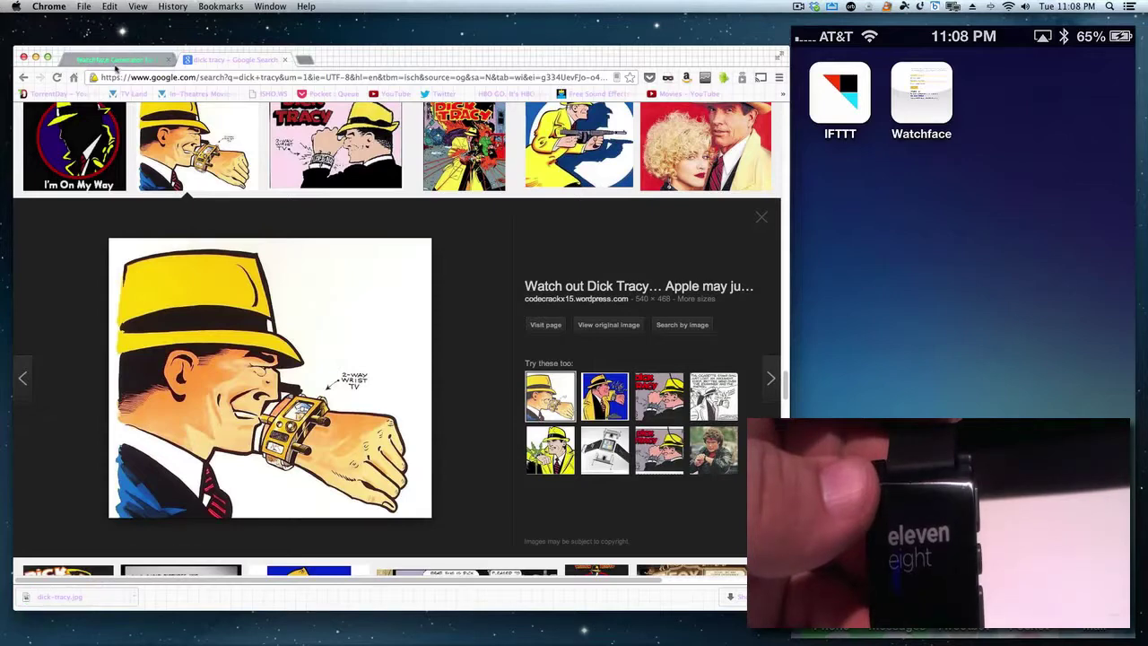
# - Return to the Watchface Generator page and set the background color to Black after trying White
pyautogui.click(115, 61)
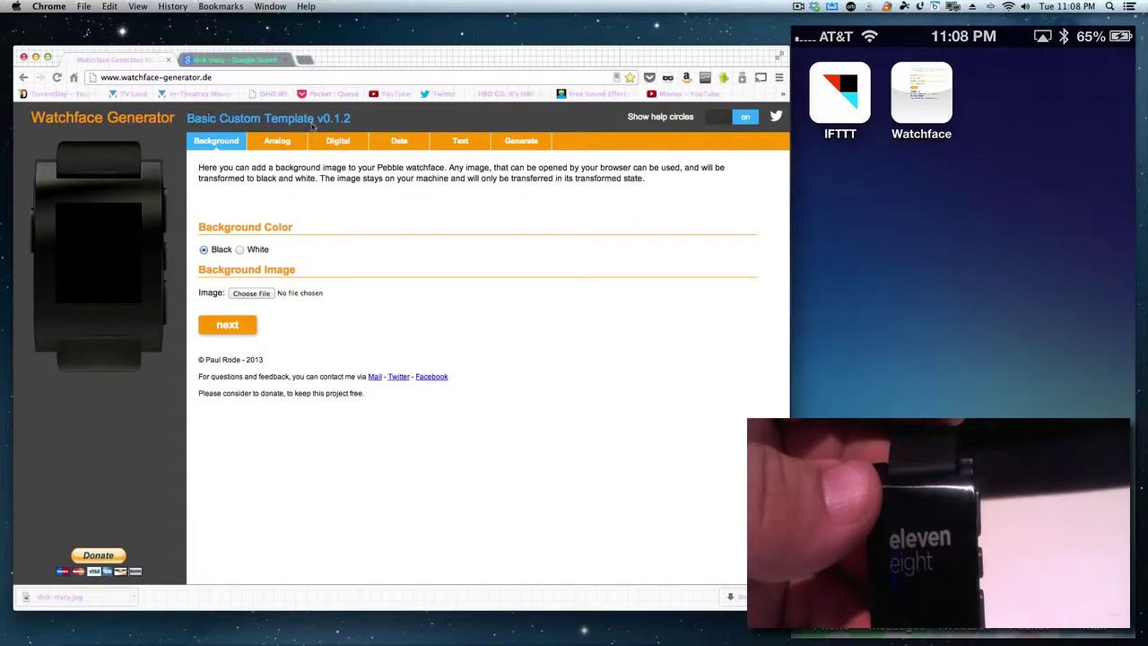
pyautogui.moveTo(314, 146)
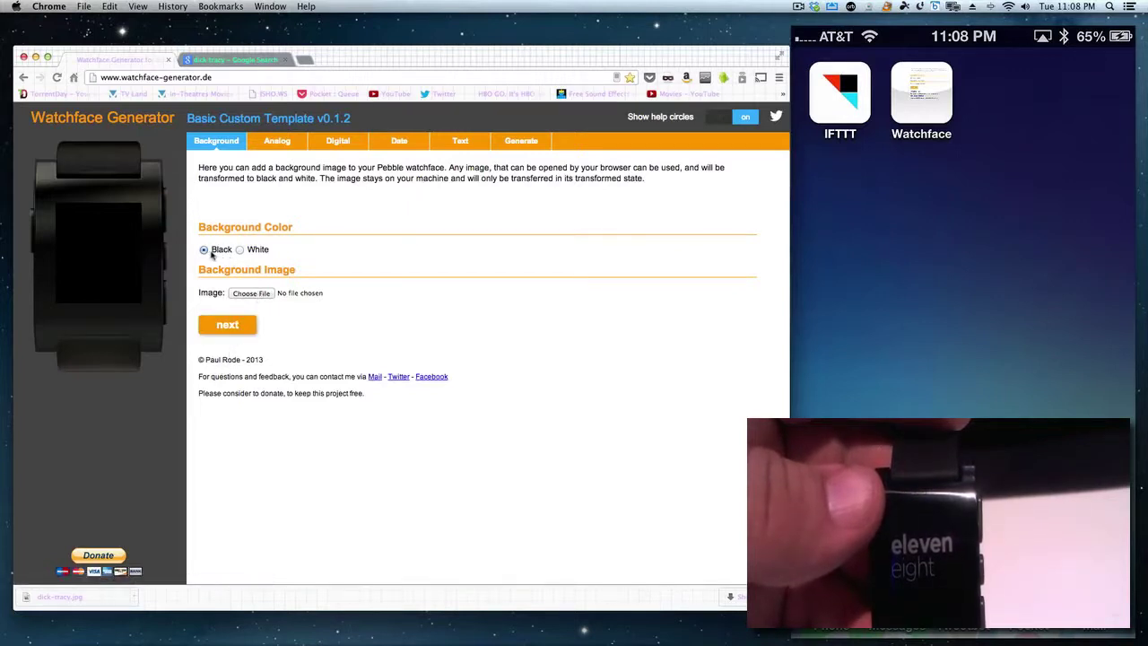
pyautogui.click(256, 252)
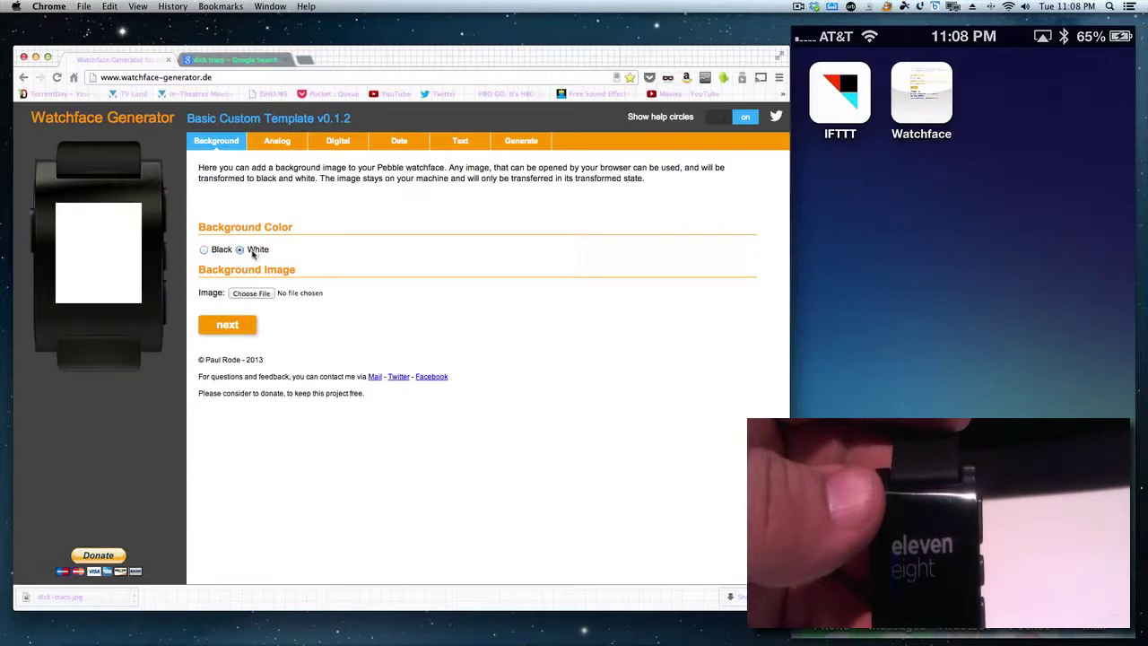
pyautogui.click(221, 253)
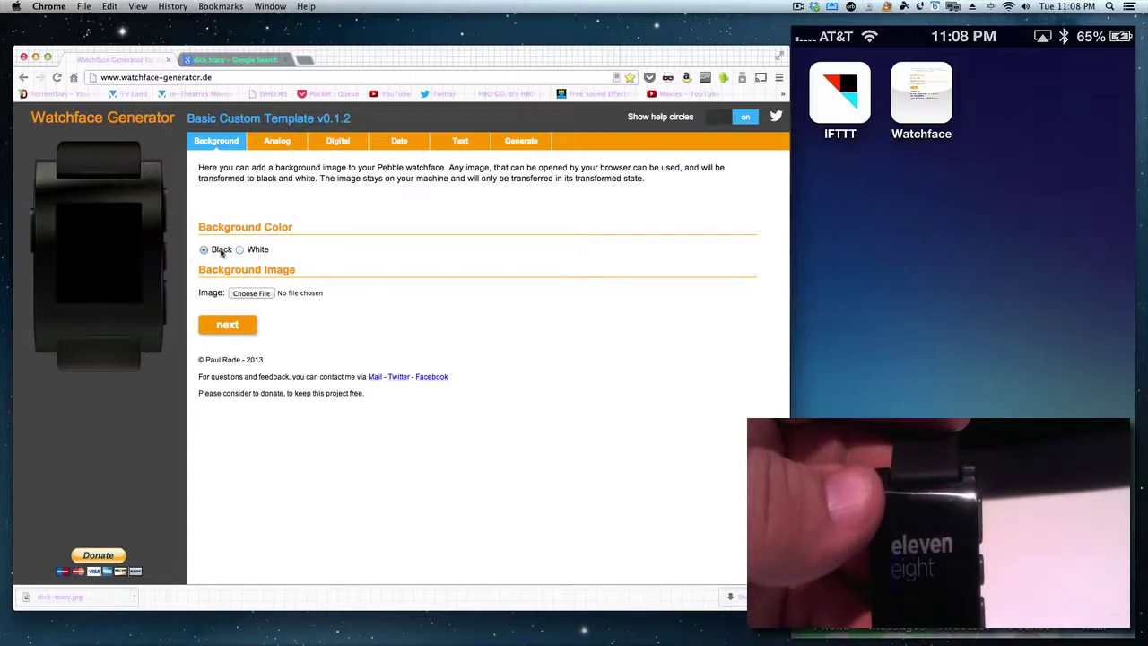
# - Load dick-tracy.jpg from the Desktop as the watchface background image
pyautogui.click(249, 296)
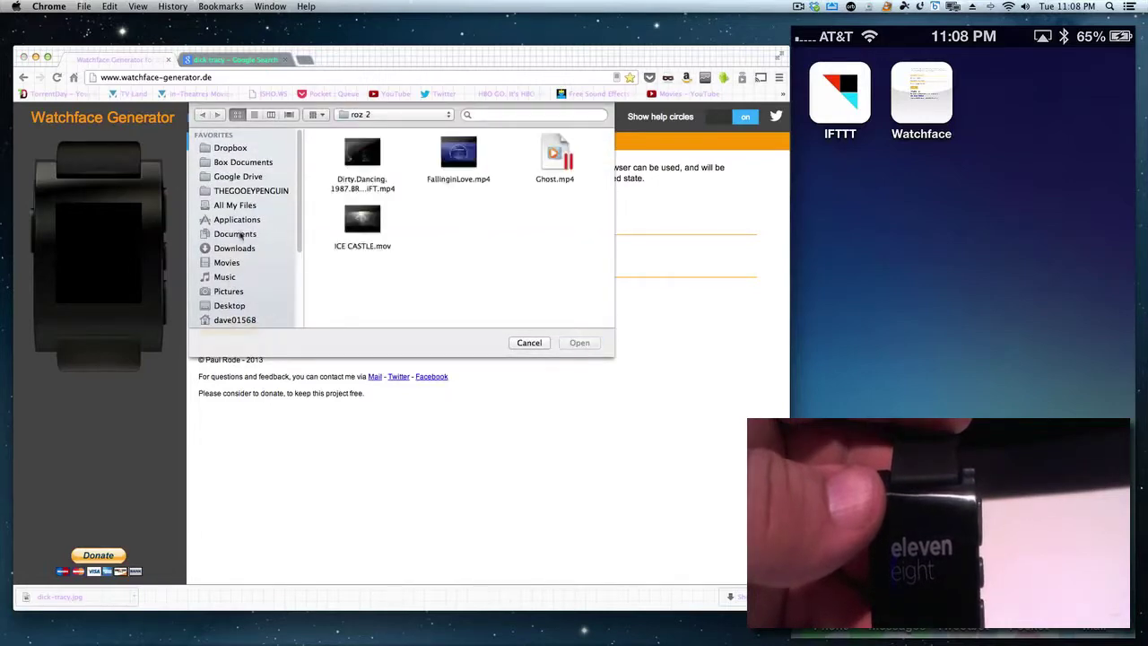
pyautogui.click(231, 305)
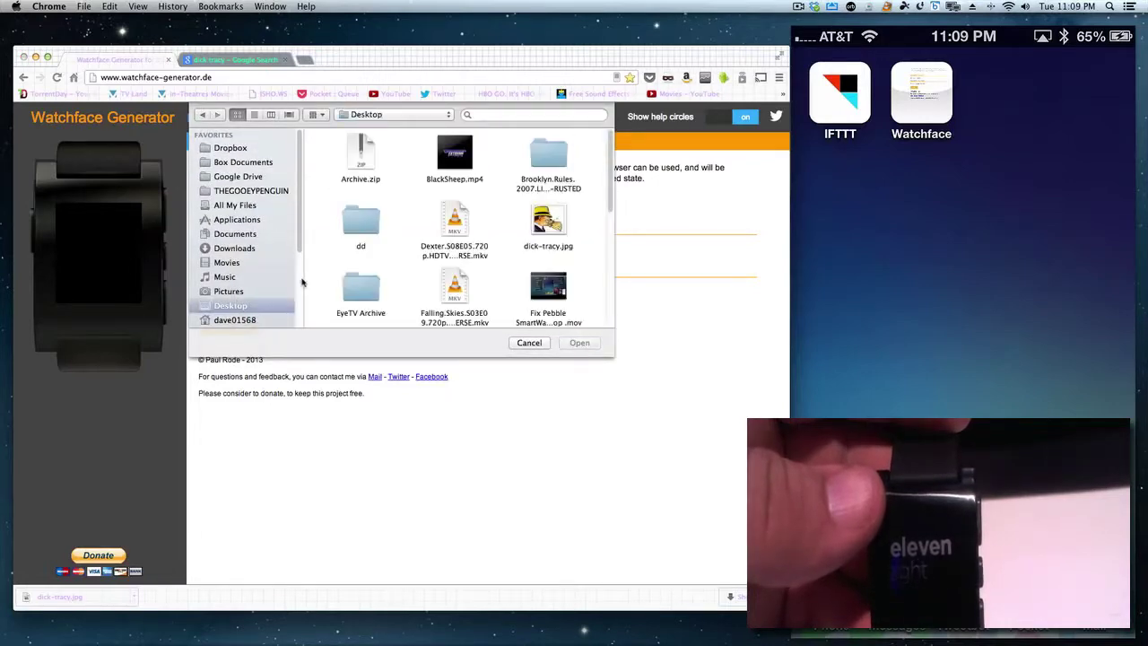
pyautogui.click(548, 224)
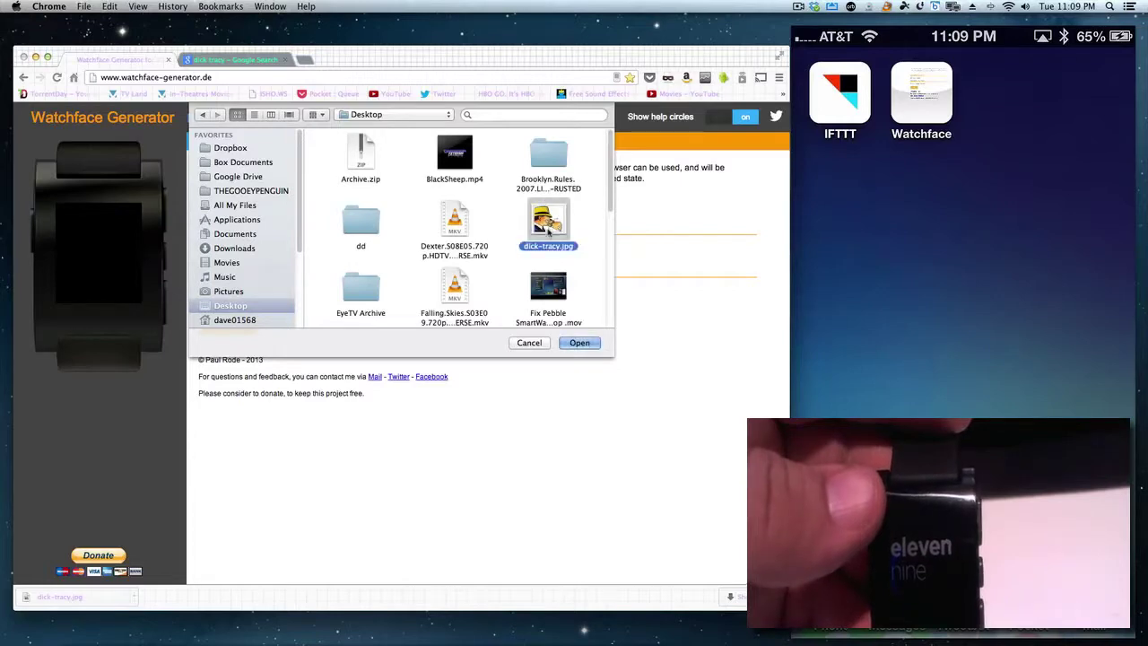
pyautogui.click(574, 346)
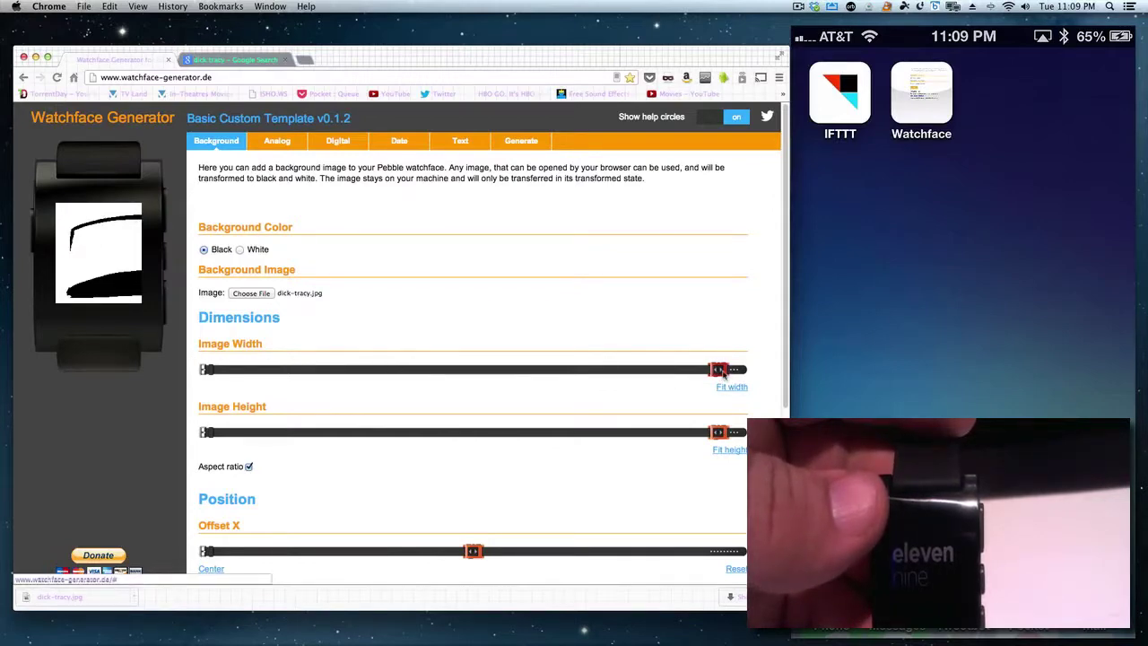
# - Scale the background image down proportionally until the face fills the watch display, and shift it slightly left and up
pyautogui.moveTo(720, 370); pyautogui.dragTo(392, 369)
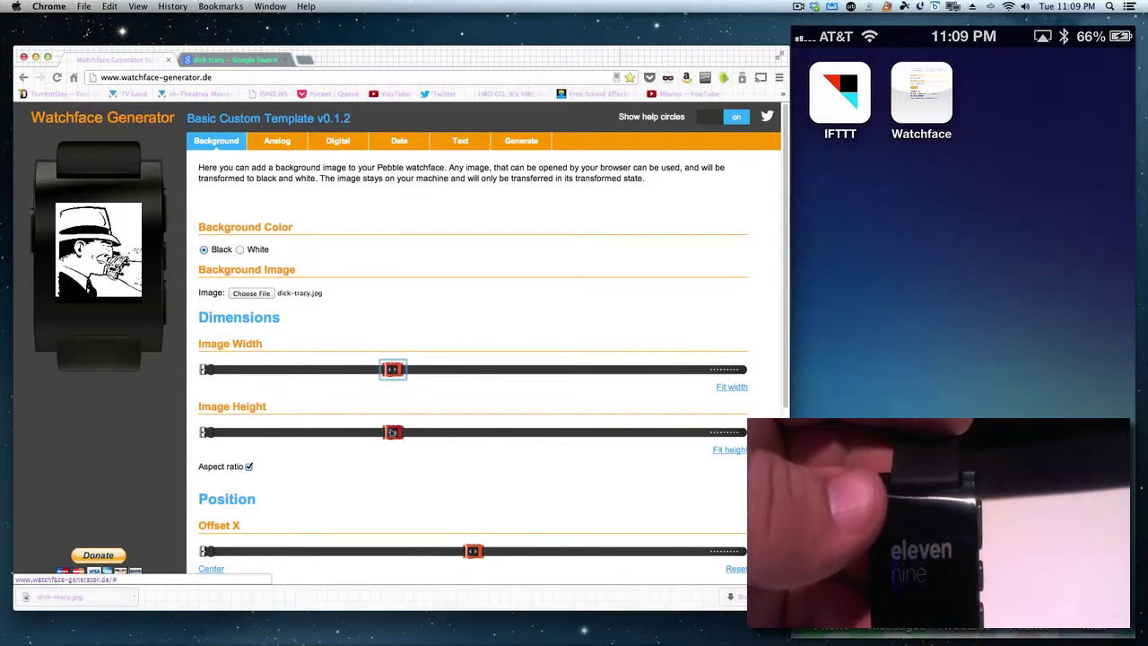
pyautogui.moveTo(395, 432); pyautogui.dragTo(405, 433)
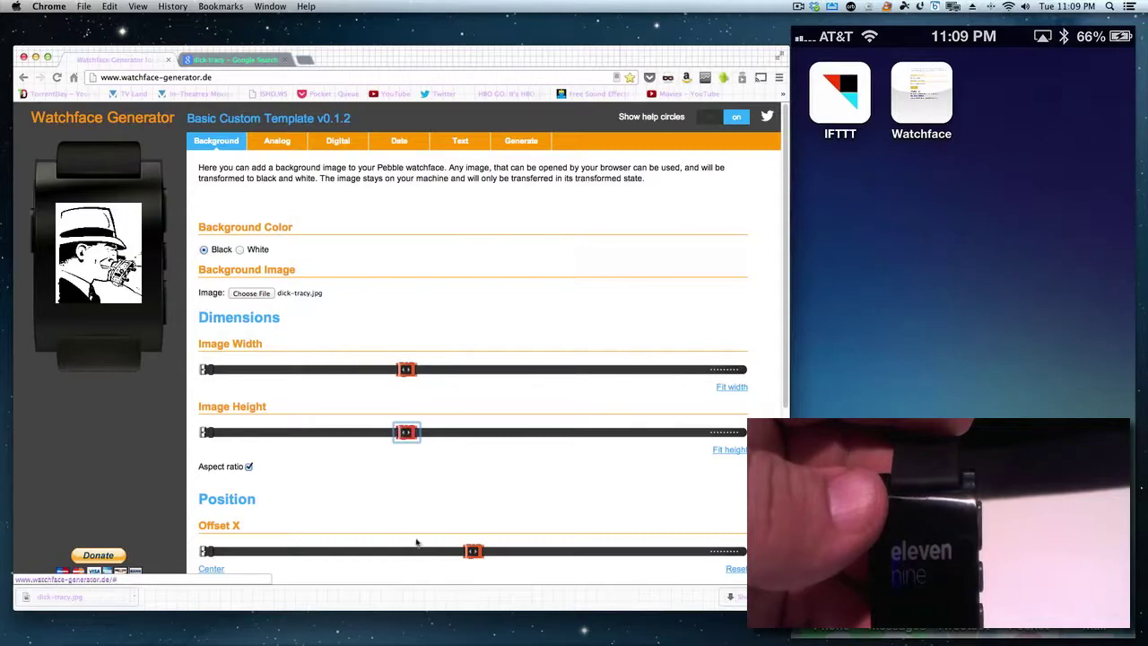
pyautogui.scroll(-3, 415, 536)
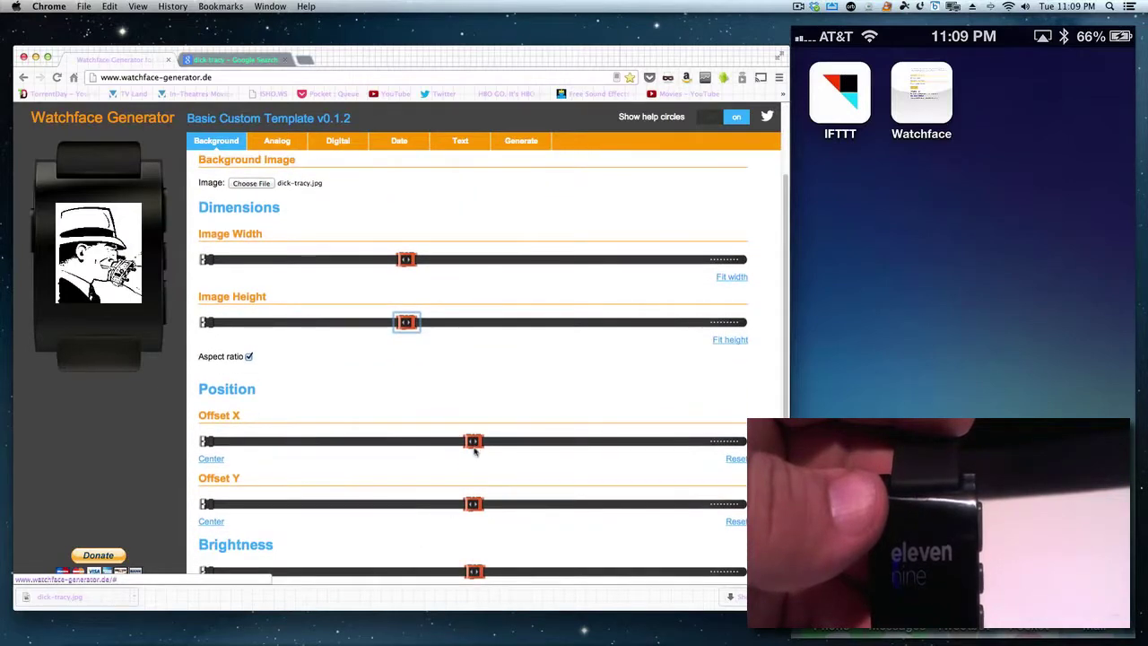
pyautogui.moveTo(476, 445)
pyautogui.mouseDown()
pyautogui.moveTo(489, 444)
pyautogui.moveTo(465, 443)
pyautogui.mouseUp()
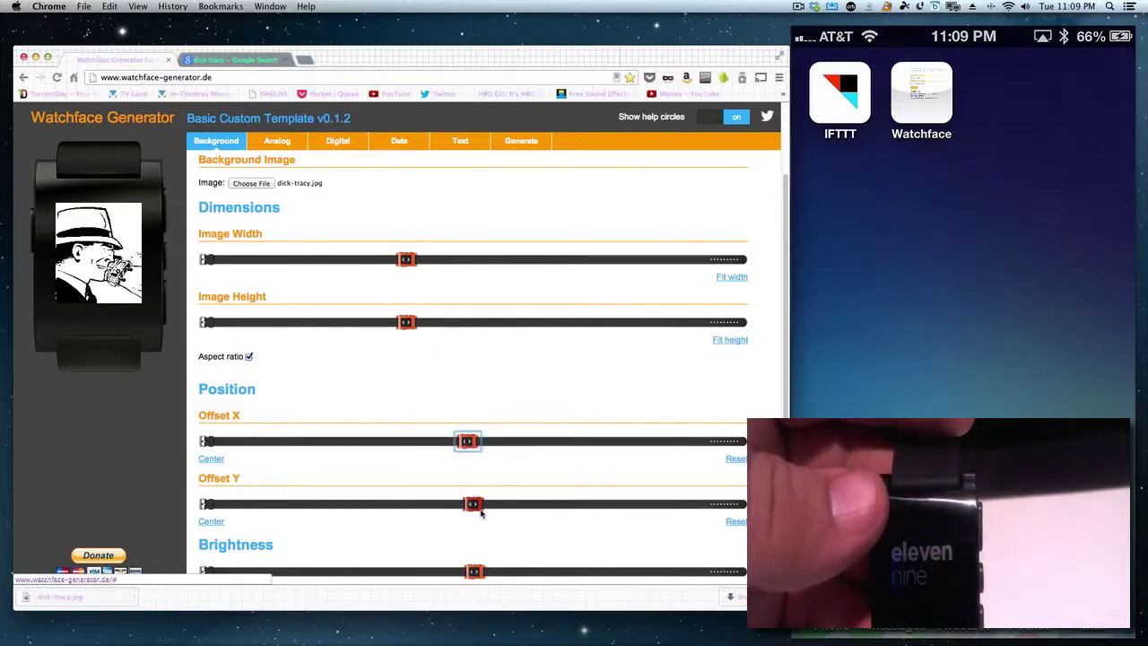
pyautogui.moveTo(473, 504); pyautogui.dragTo(466, 504)
# - Lower the background image's brightness slightly, leave Invert off, and continue to the analog watch settings
pyautogui.scroll(-5, 448, 499)
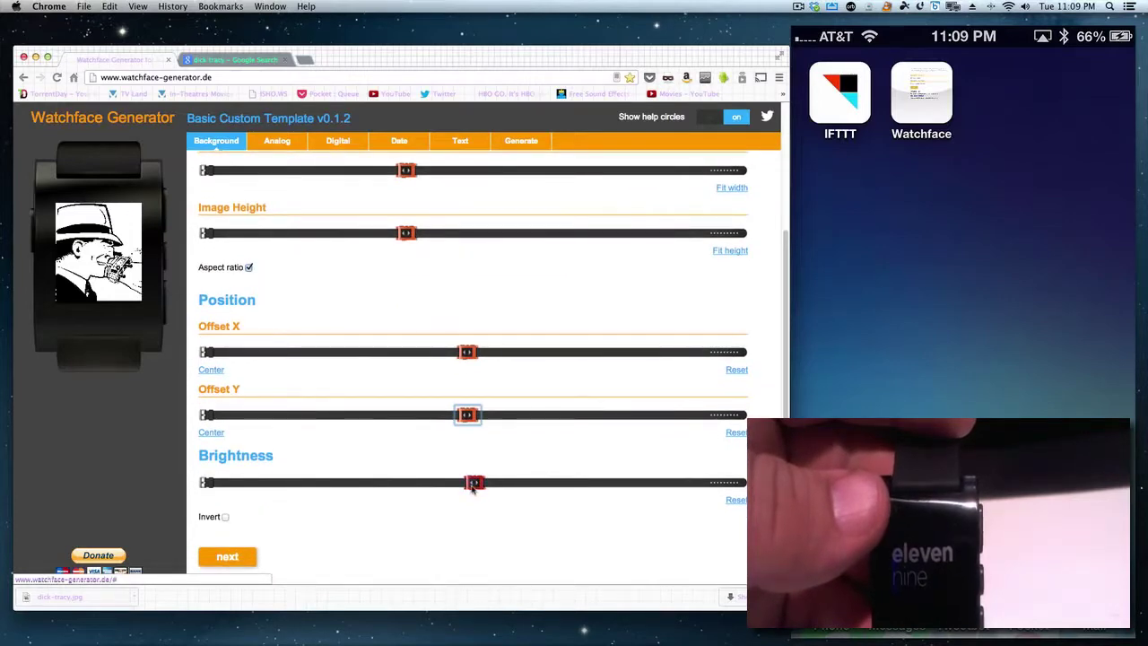
pyautogui.moveTo(474, 484); pyautogui.dragTo(417, 480)
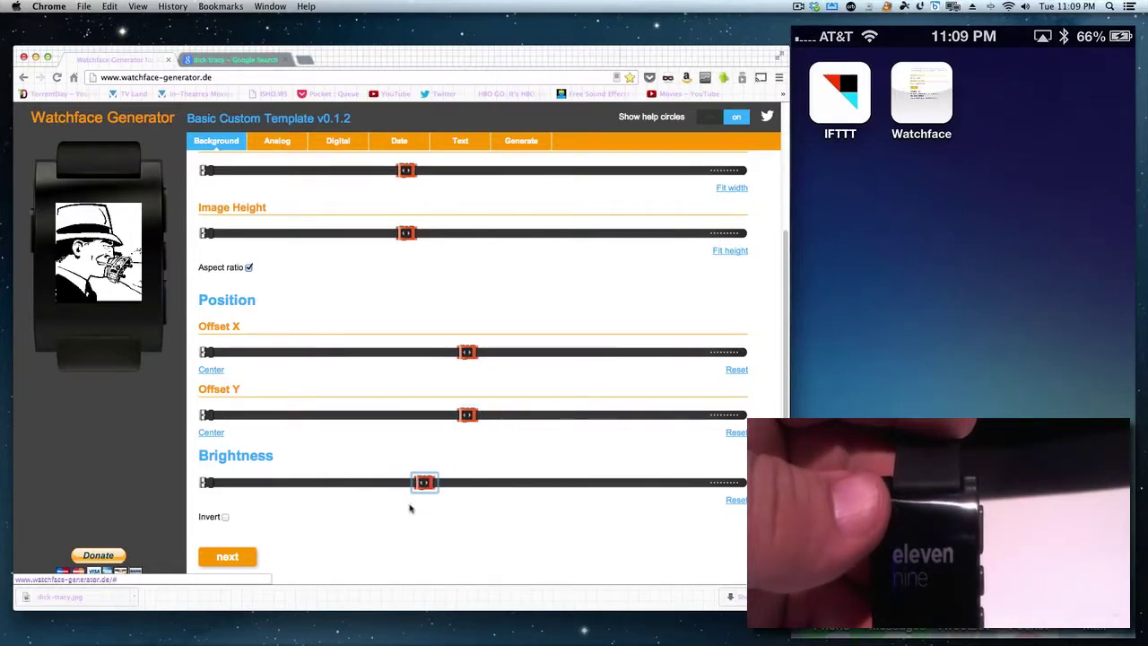
pyautogui.scroll(-2, 410, 505)
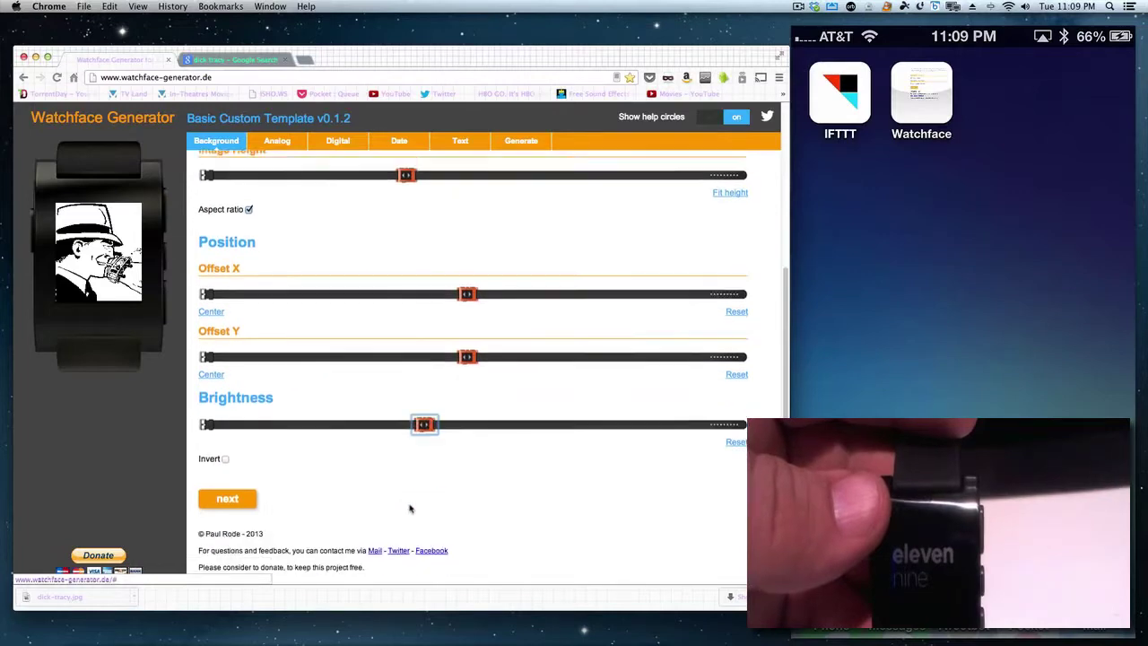
pyautogui.click(226, 451)
pyautogui.click(225, 450)
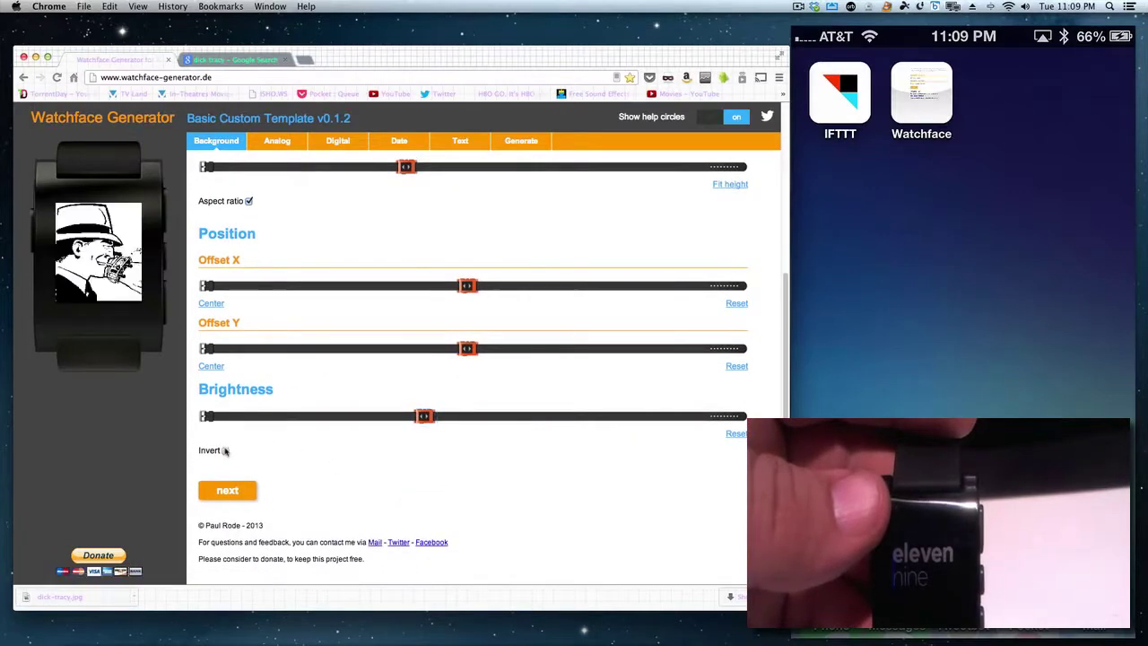
pyautogui.click(245, 492)
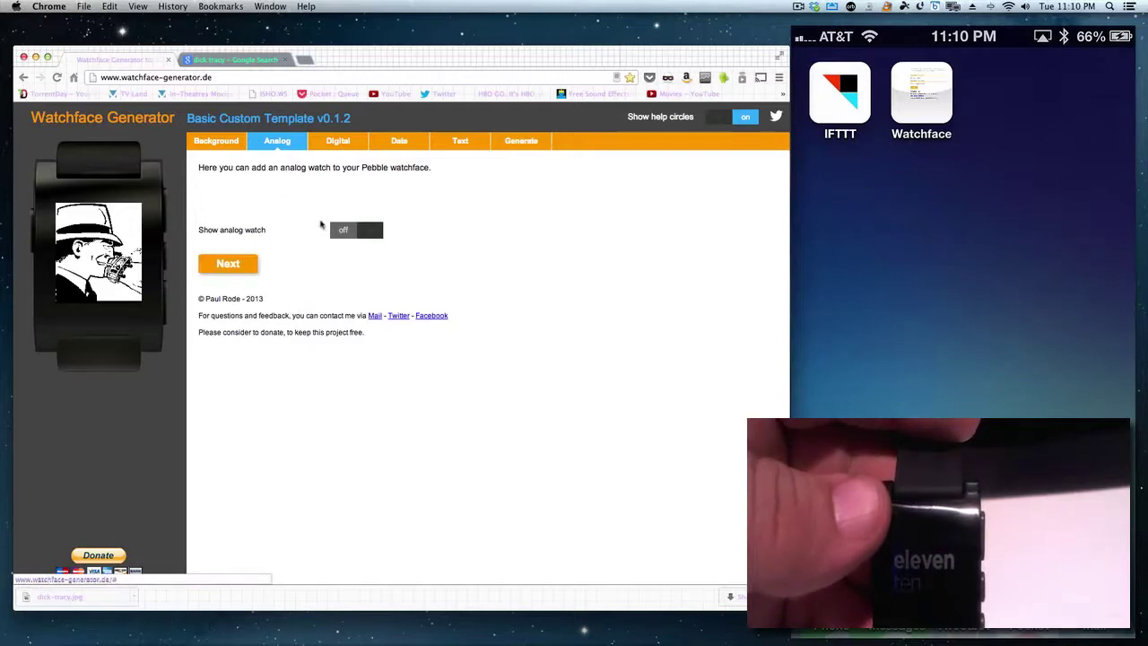
# - Try the analog watch with the third hand style and turn the analog watch off again
pyautogui.click(348, 231)
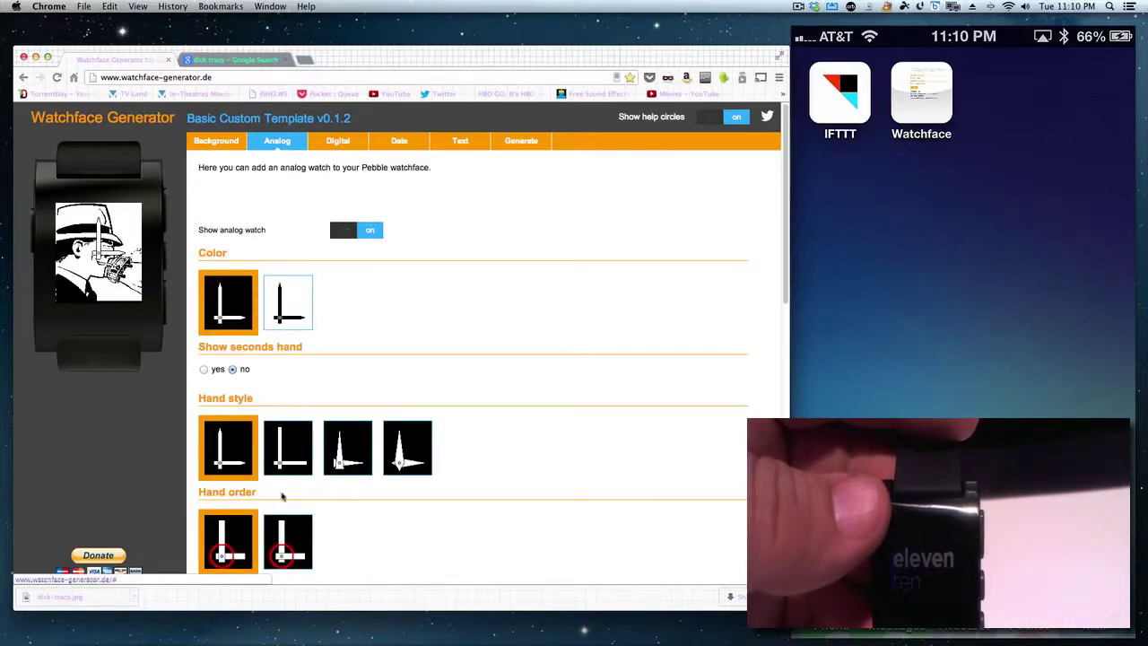
pyautogui.click(347, 463)
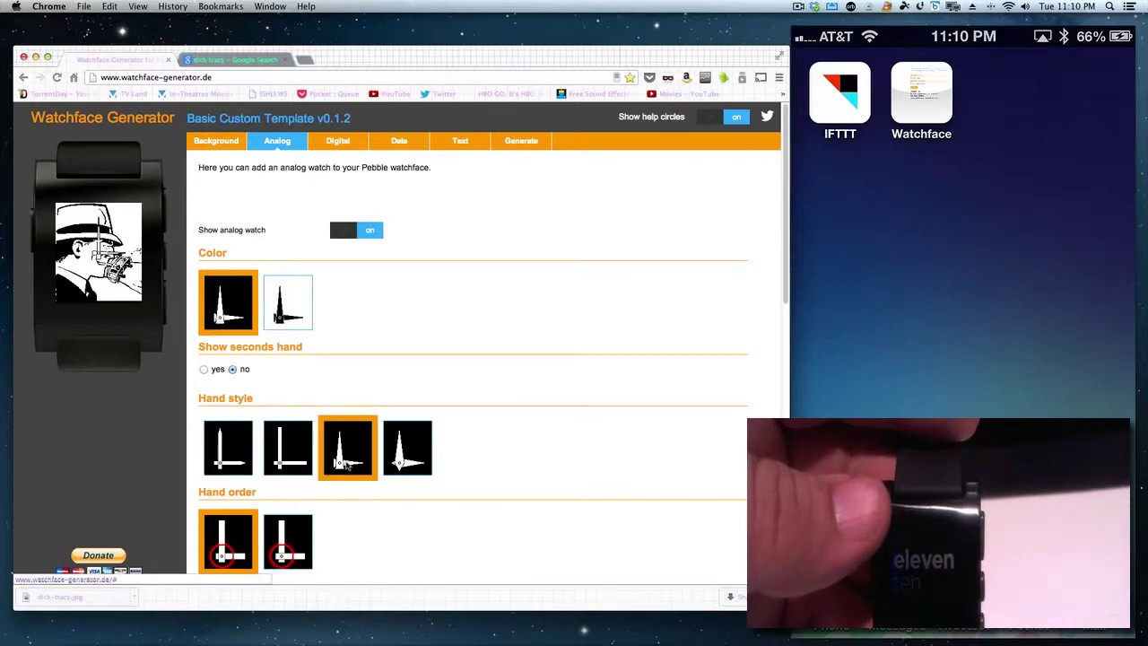
pyautogui.click(346, 233)
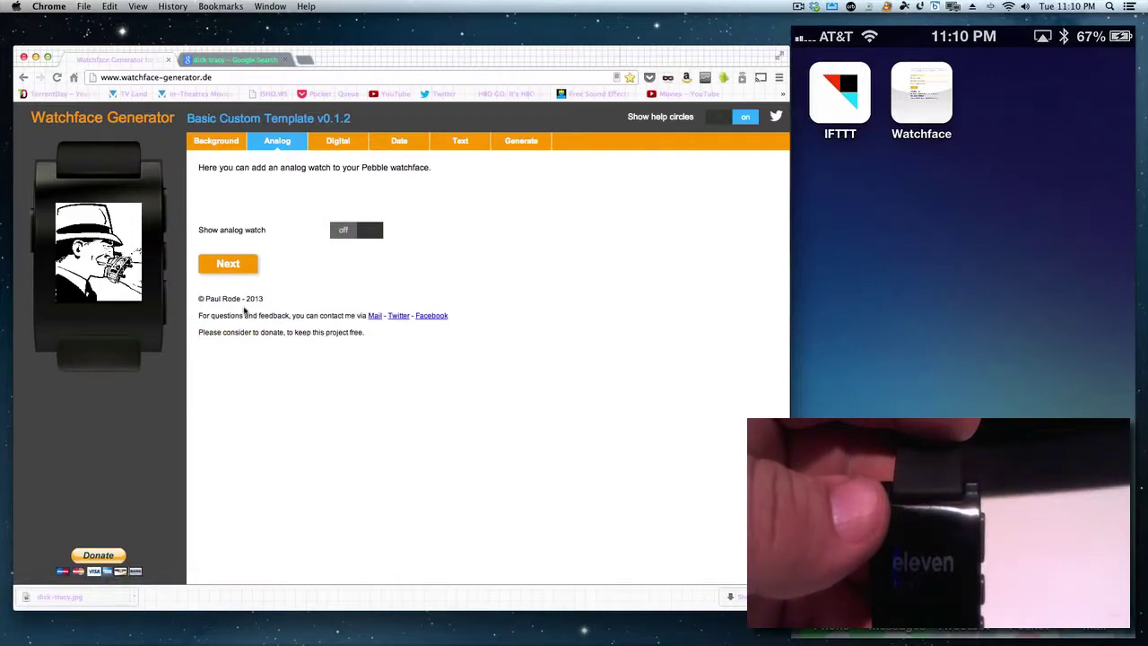
# - Continue to the digital watch settings and enable the digital watch with font size 22 and black font color
pyautogui.click(241, 267)
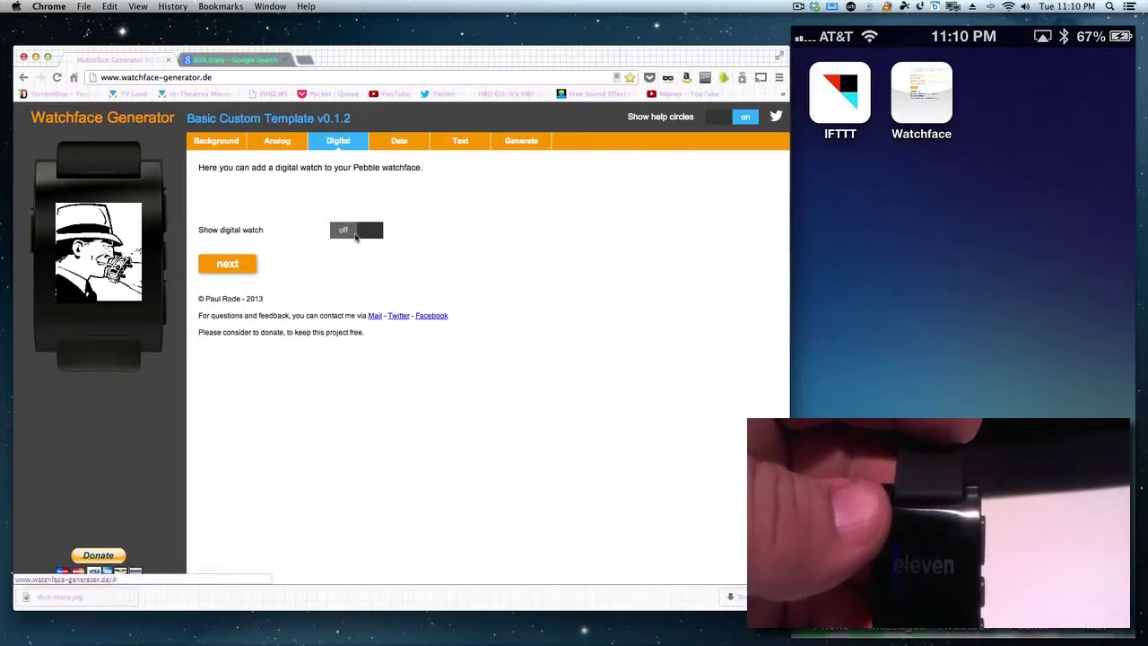
pyautogui.click(370, 231)
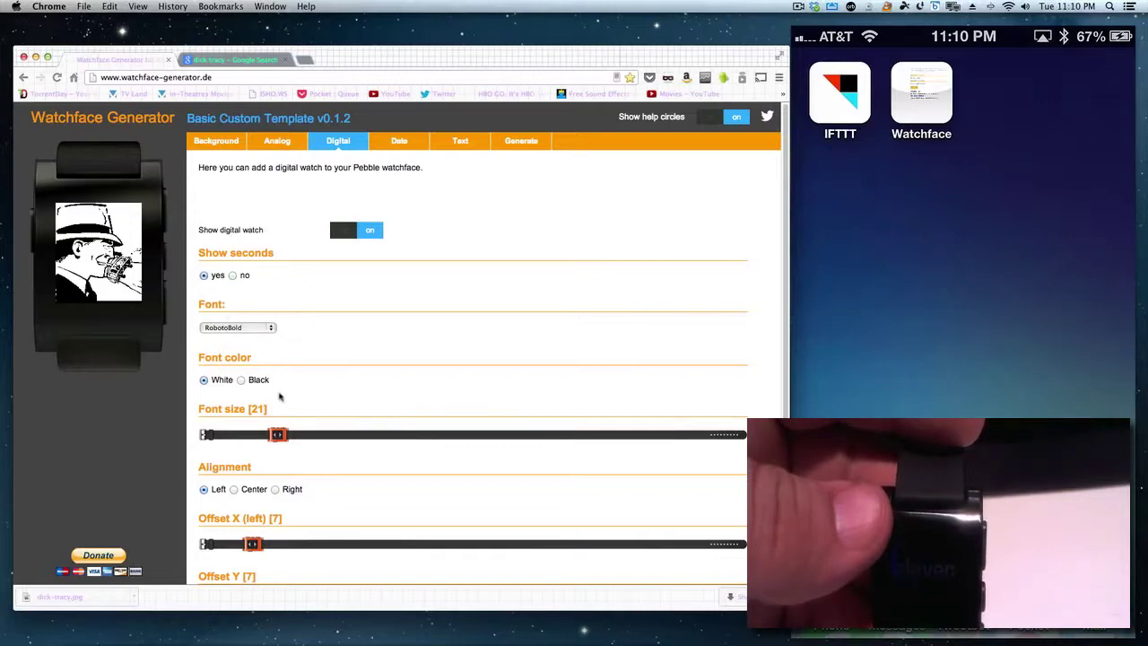
pyautogui.moveTo(264, 434); pyautogui.dragTo(286, 423)
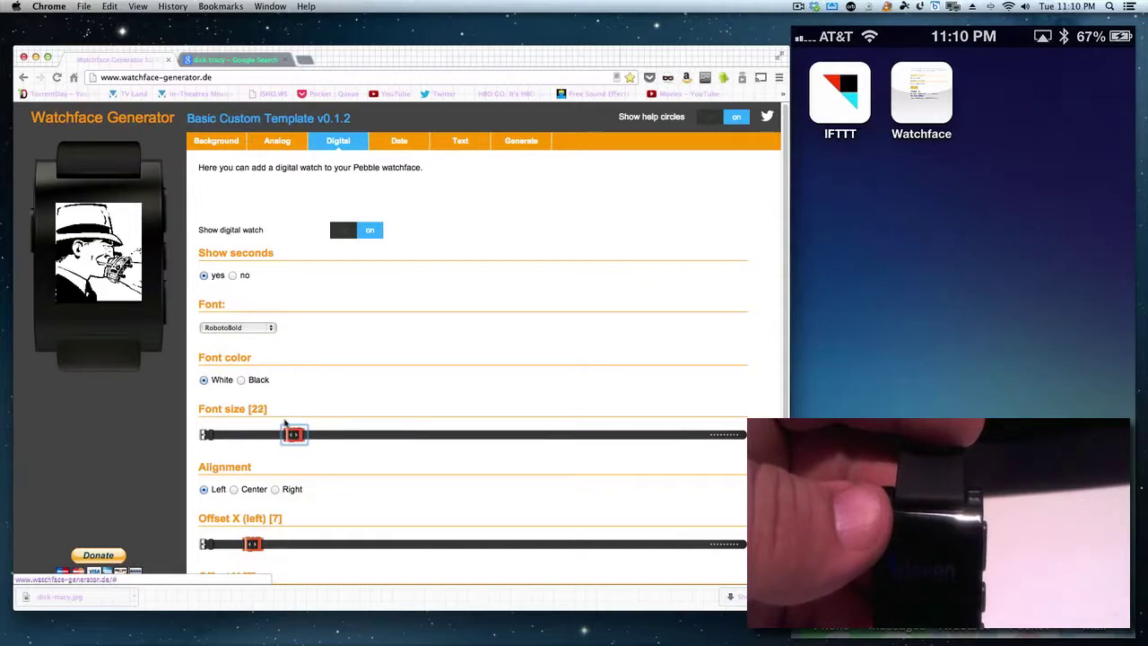
pyautogui.click(240, 381)
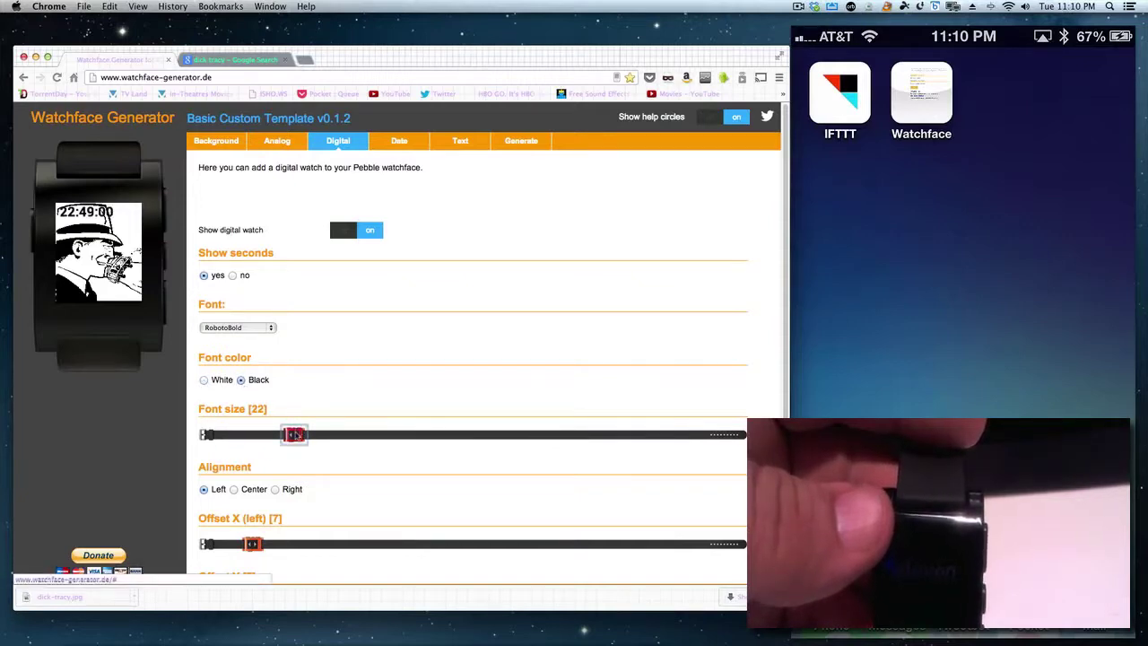
# - Enlarge the digital time to font size 27 and set its Offset X to 19
pyautogui.moveTo(295, 435); pyautogui.dragTo(356, 446)
pyautogui.press('Right')
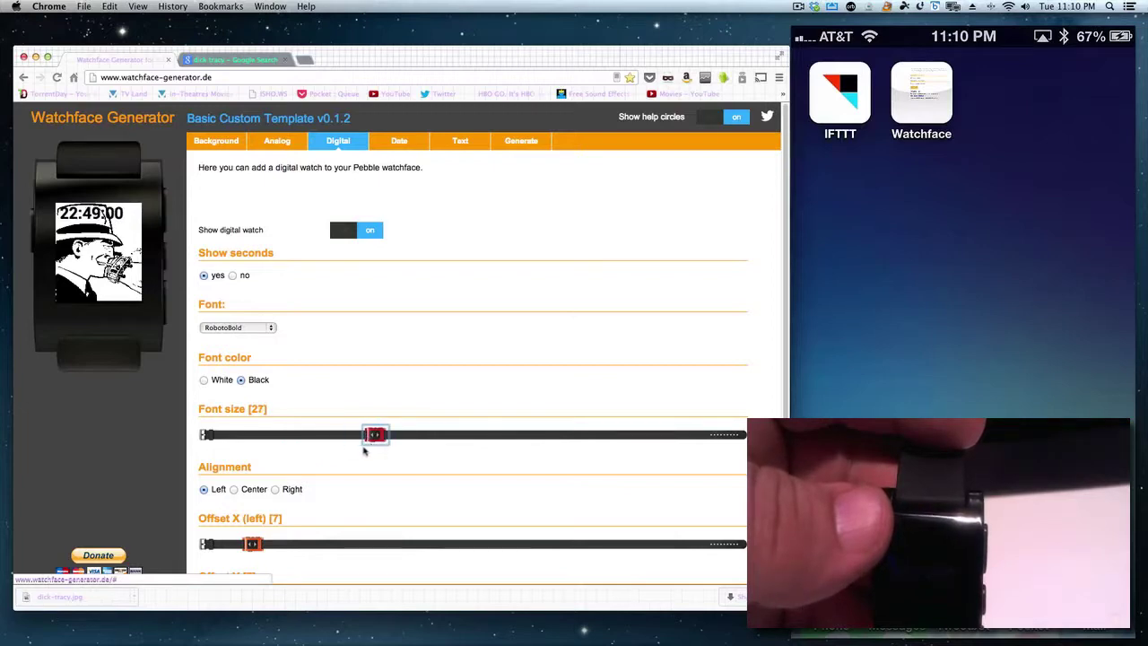
pyautogui.moveTo(265, 549); pyautogui.dragTo(292, 553)
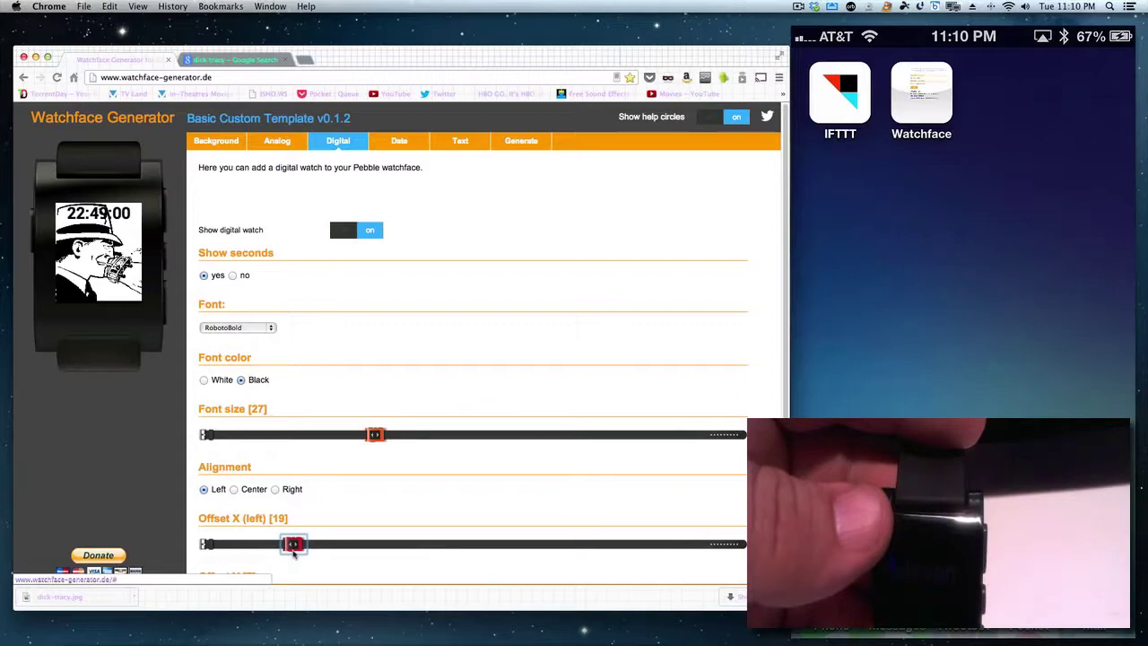
pyautogui.scroll(-3, 331, 557)
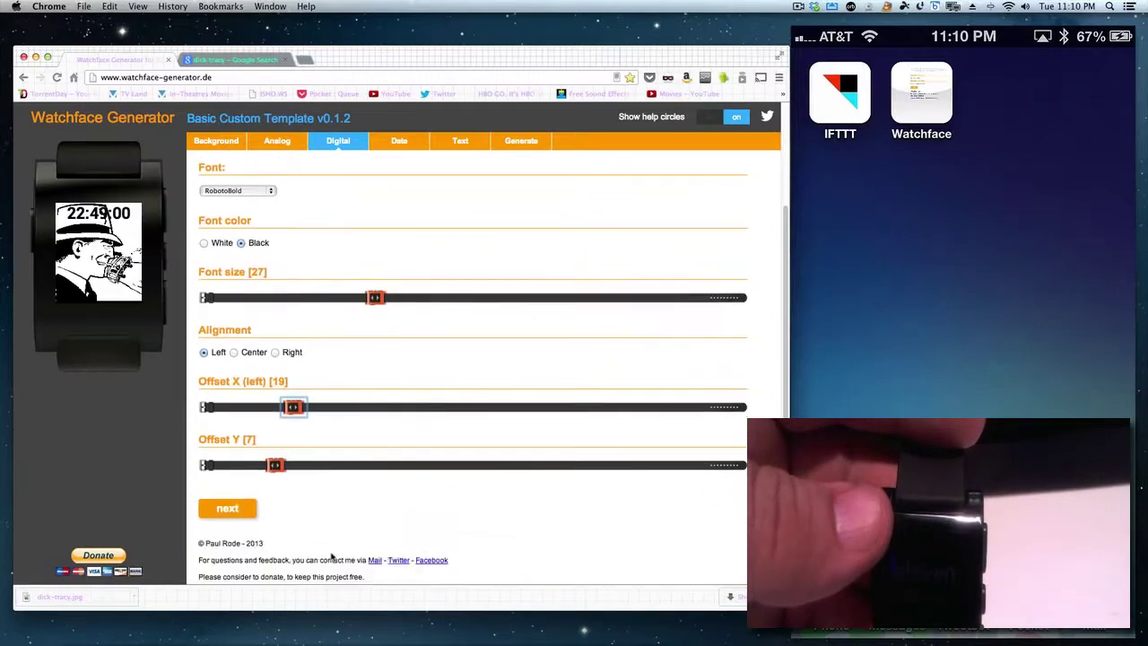
# - Set the digital time's Offset Y to 8
pyautogui.scroll(-1, 331, 557)
pyautogui.click(275, 437)
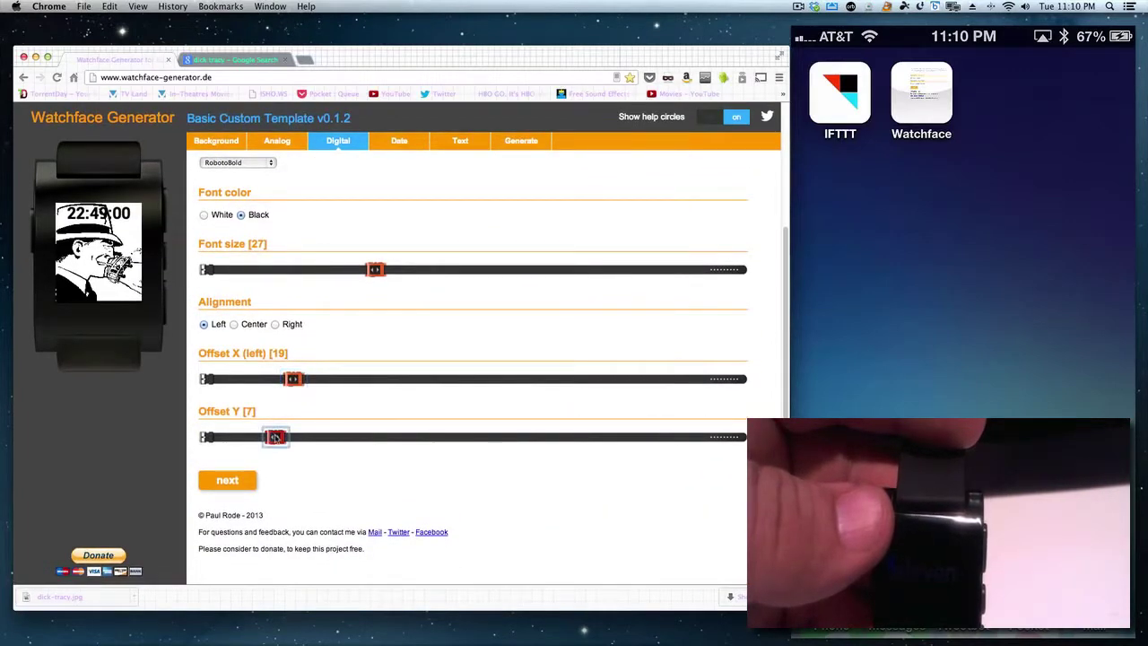
pyautogui.moveTo(275, 437)
pyautogui.mouseDown()
pyautogui.moveTo(305, 436)
pyautogui.moveTo(278, 437)
pyautogui.mouseUp()
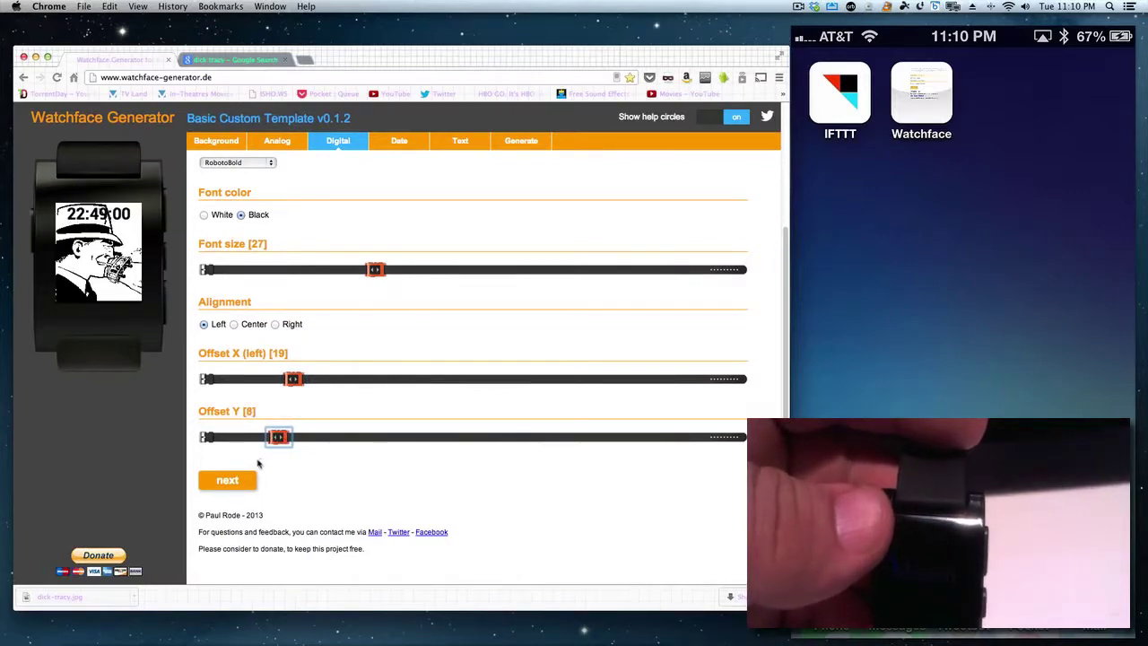
# - Try the Quartz and Teleindicadores1 fonts on the digital time and return it to RobotoBold
pyautogui.click(239, 163)
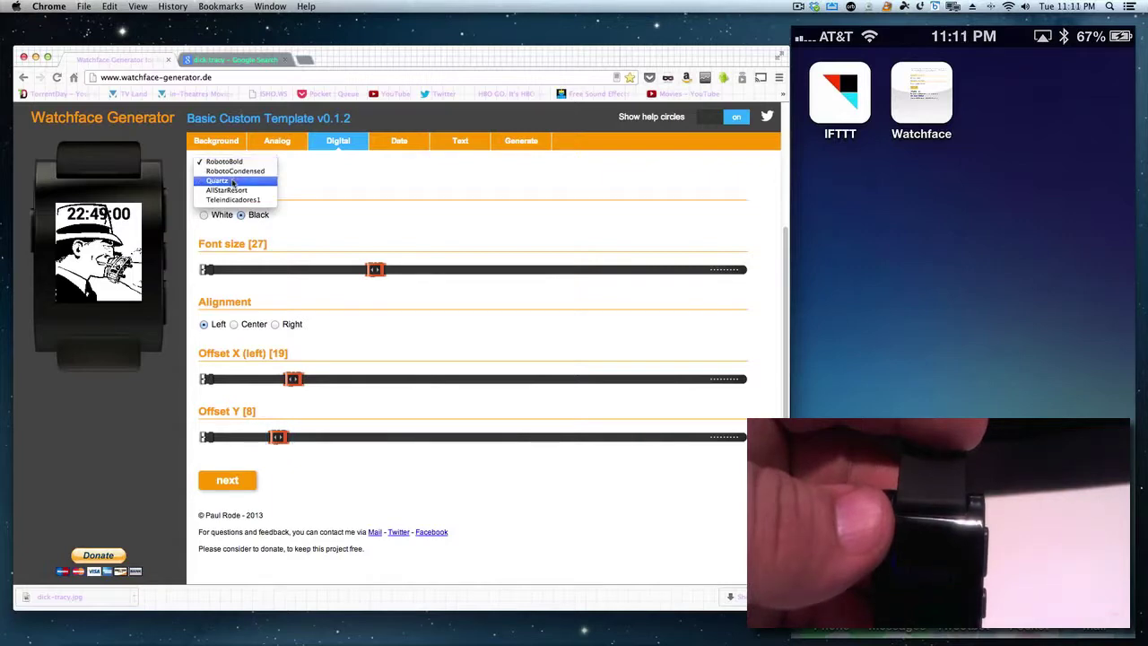
pyautogui.click(232, 182)
pyautogui.click(231, 165)
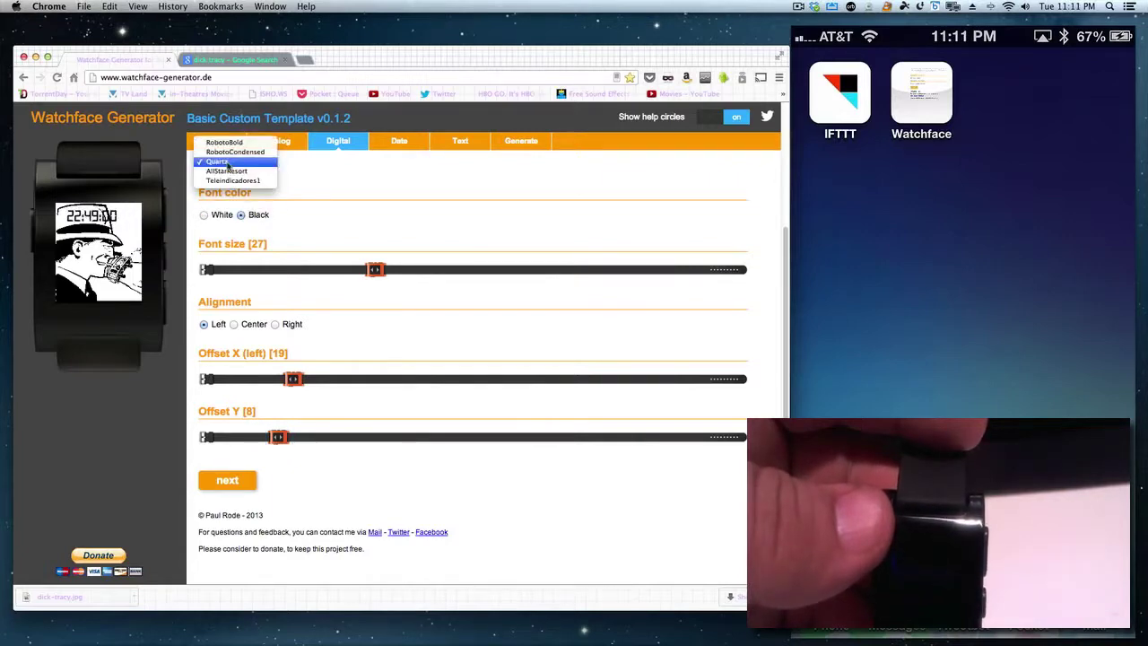
pyautogui.click(227, 180)
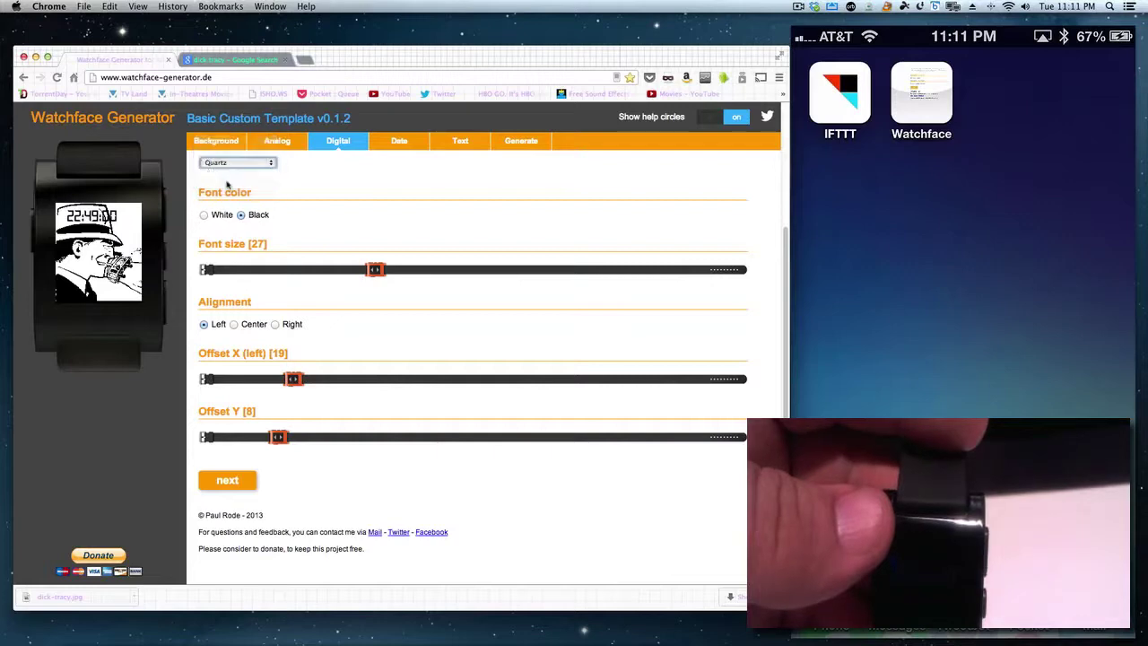
pyautogui.click(229, 163)
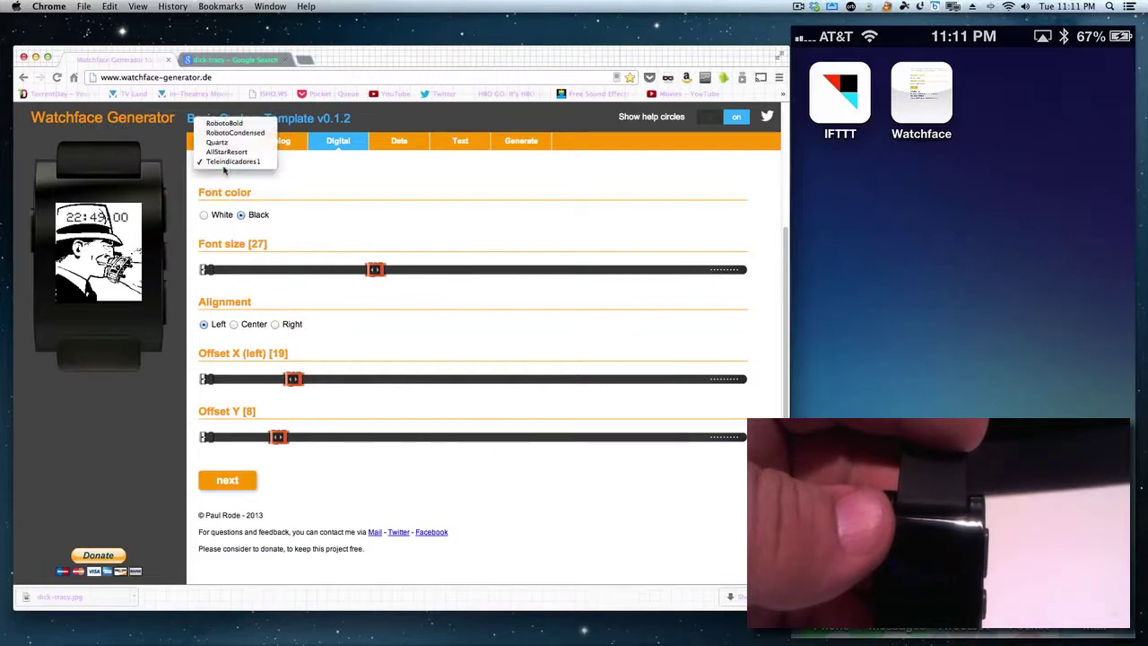
pyautogui.click(229, 124)
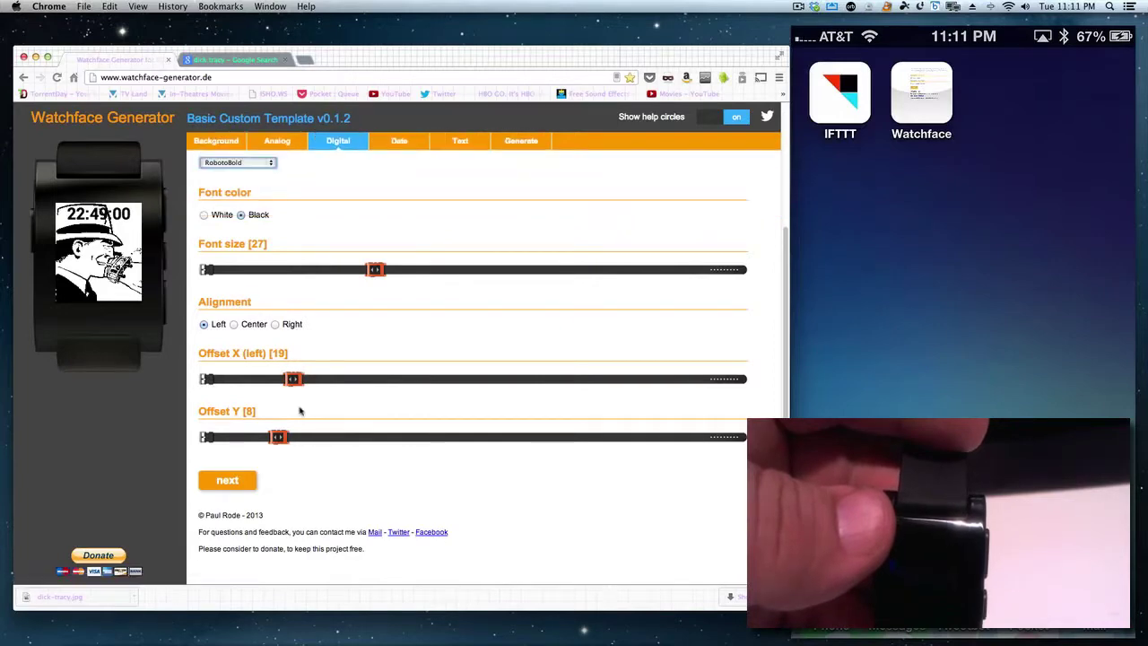
# - Continue to the date settings and enable the date with the Quartz font in black
pyautogui.click(231, 481)
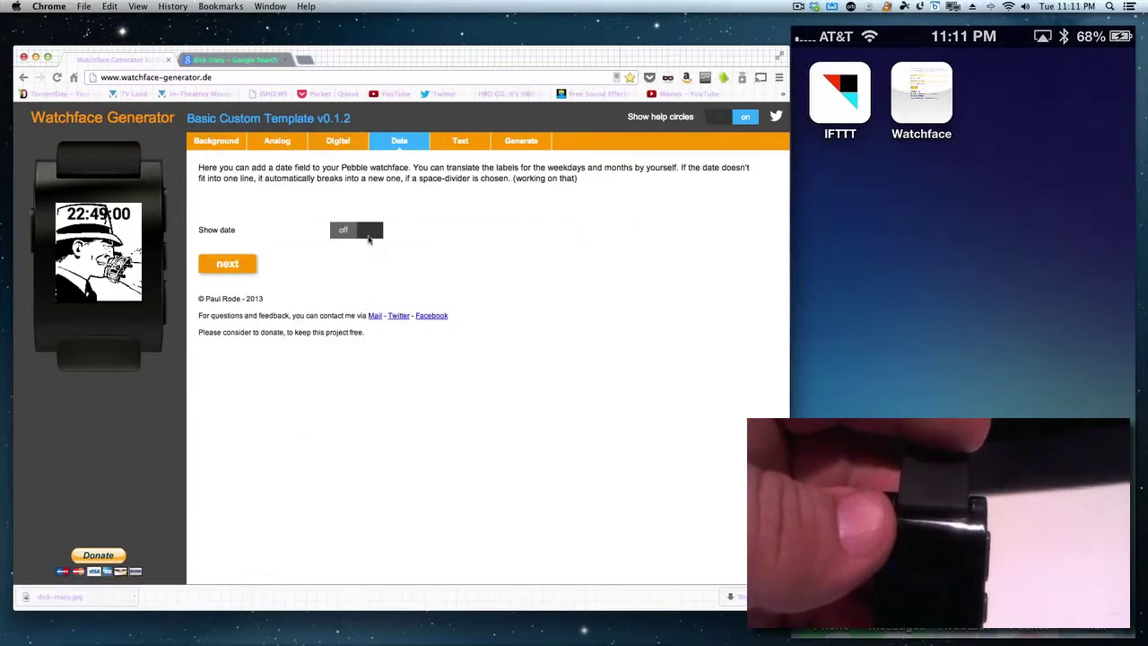
pyautogui.click(368, 232)
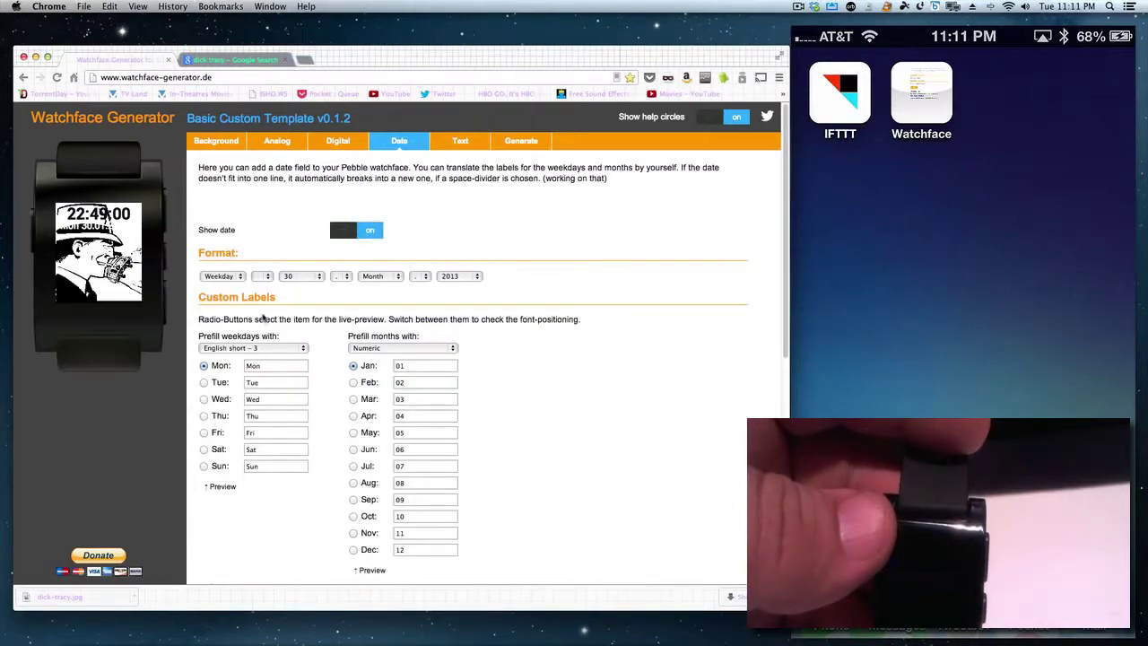
pyautogui.scroll(-5, 268, 396)
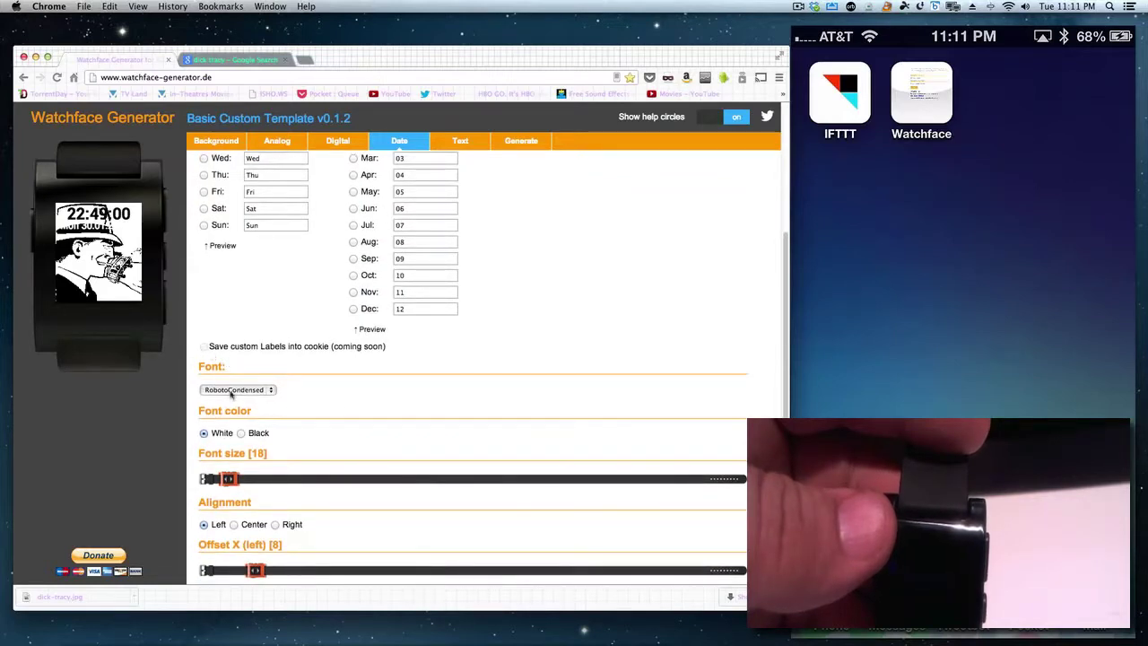
pyautogui.click(233, 391)
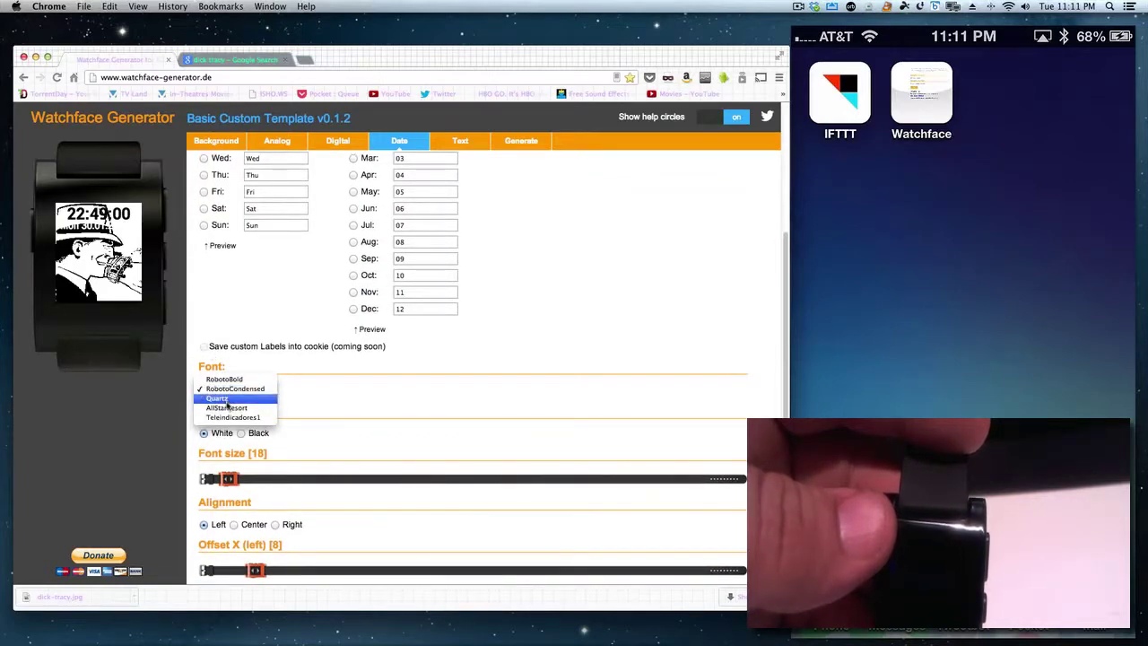
pyautogui.click(227, 400)
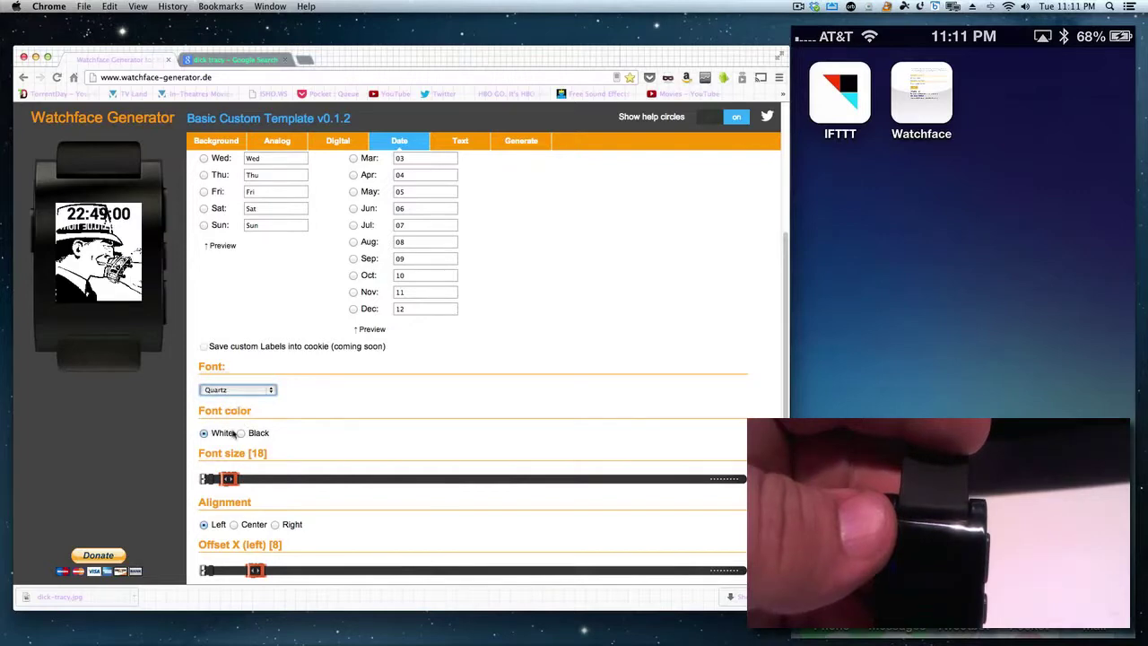
pyautogui.click(240, 433)
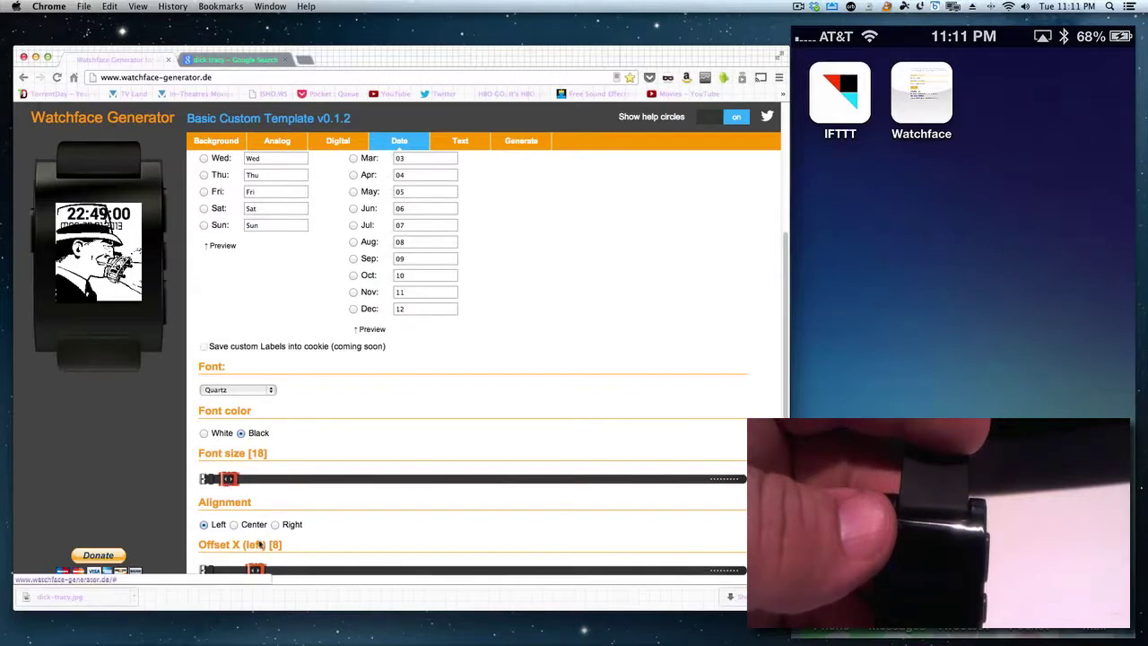
# - Move the date near the lower edge of the watchface with Offset X 36 and Offset Y 141
pyautogui.moveTo(256, 571); pyautogui.dragTo(351, 570)
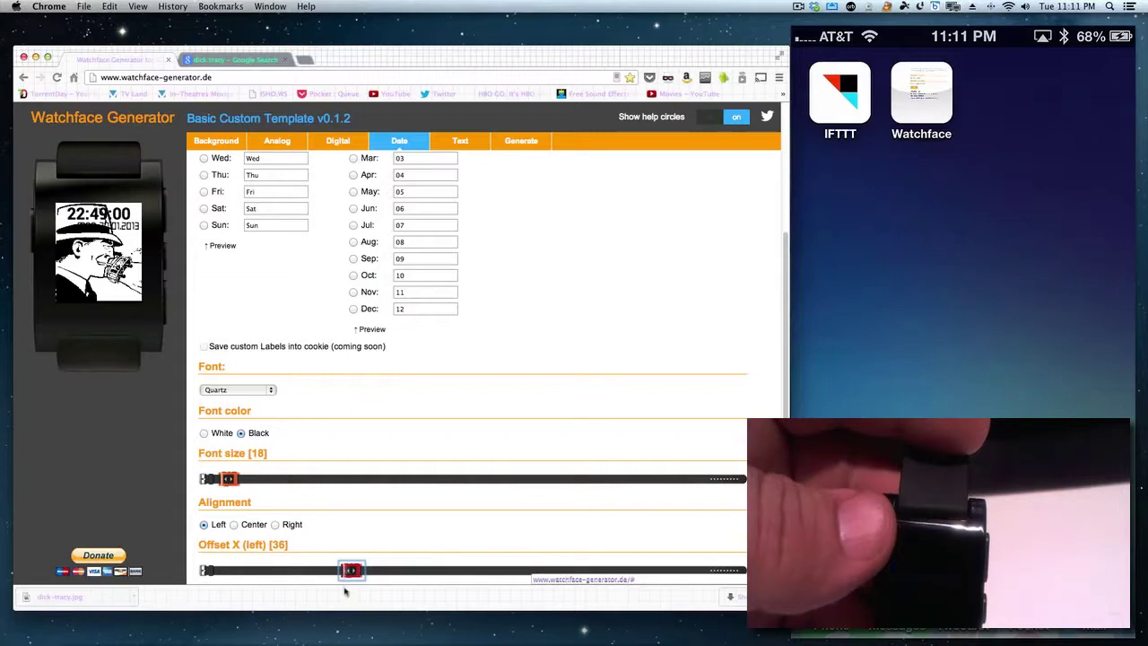
pyautogui.scroll(-4, 335, 532)
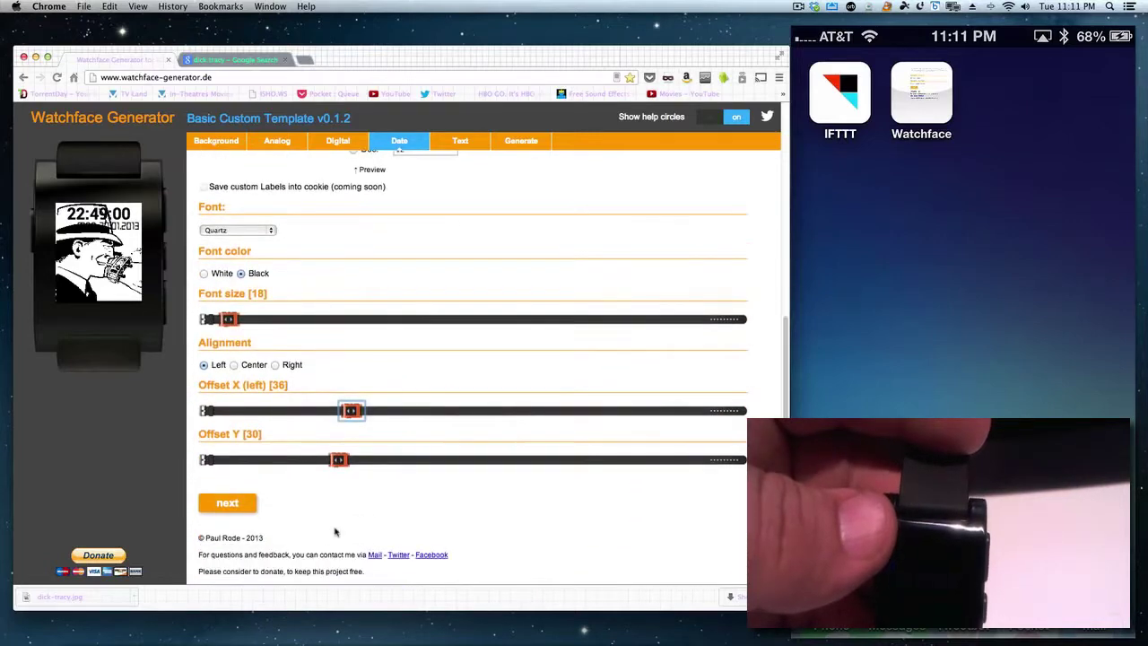
pyautogui.moveTo(339, 460); pyautogui.dragTo(640, 504)
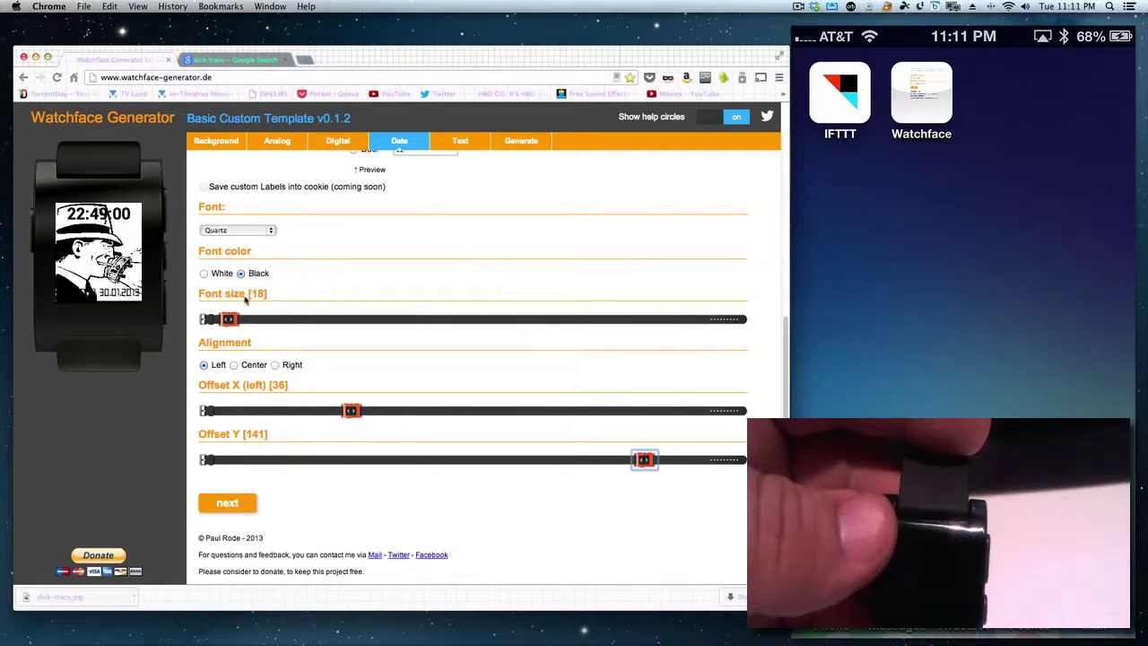
pyautogui.moveTo(229, 319); pyautogui.dragTo(191, 311)
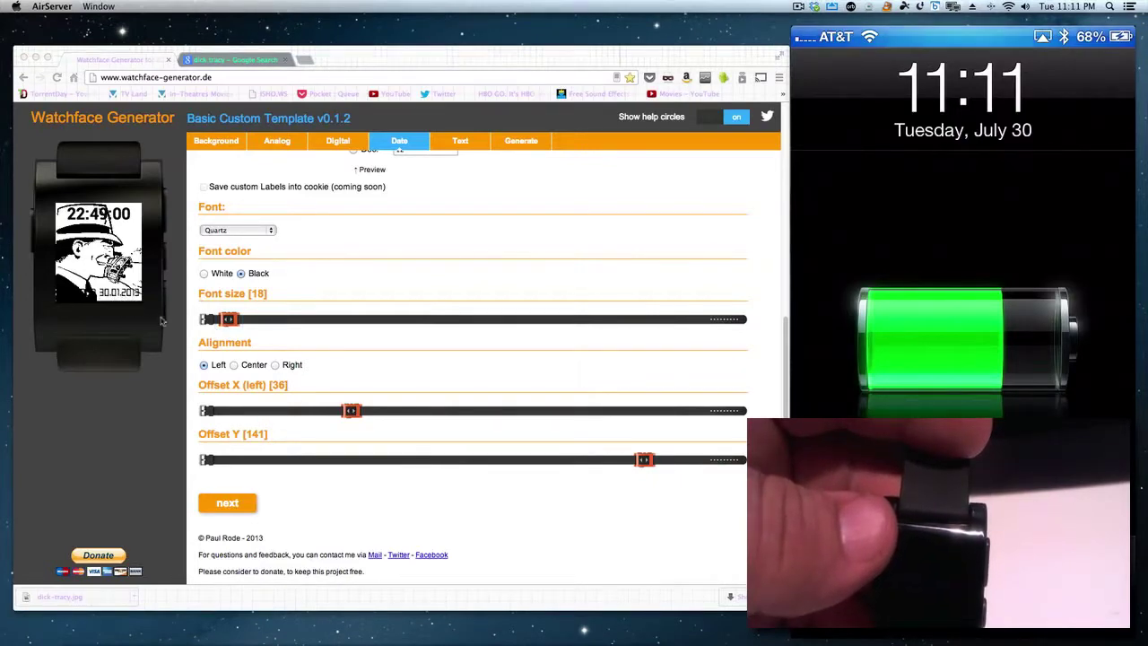
pyautogui.scroll(-1, 256, 399)
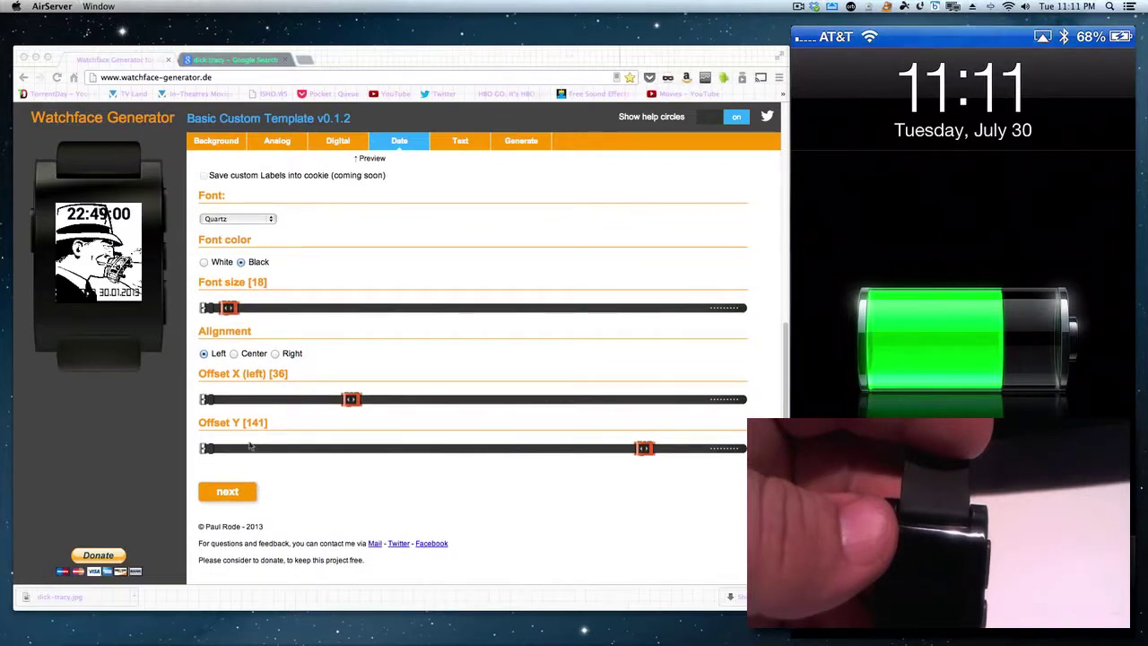
pyautogui.click(296, 421)
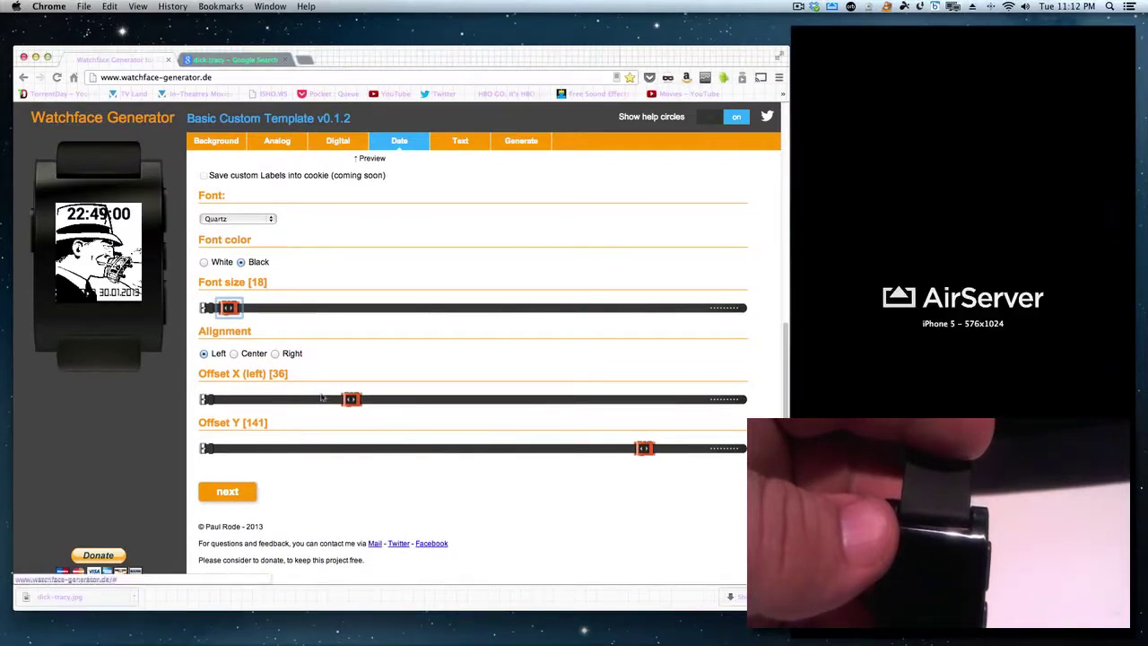
# - Continue to the free text settings and enter "smart" as the first text line
pyautogui.click(226, 493)
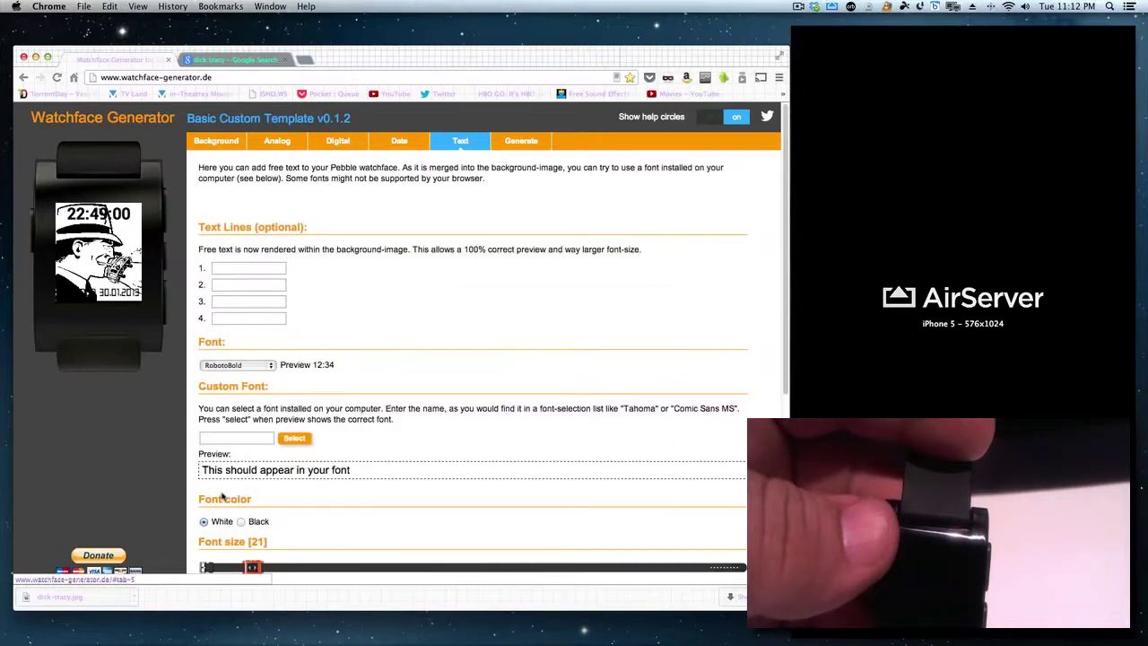
pyautogui.click(239, 271)
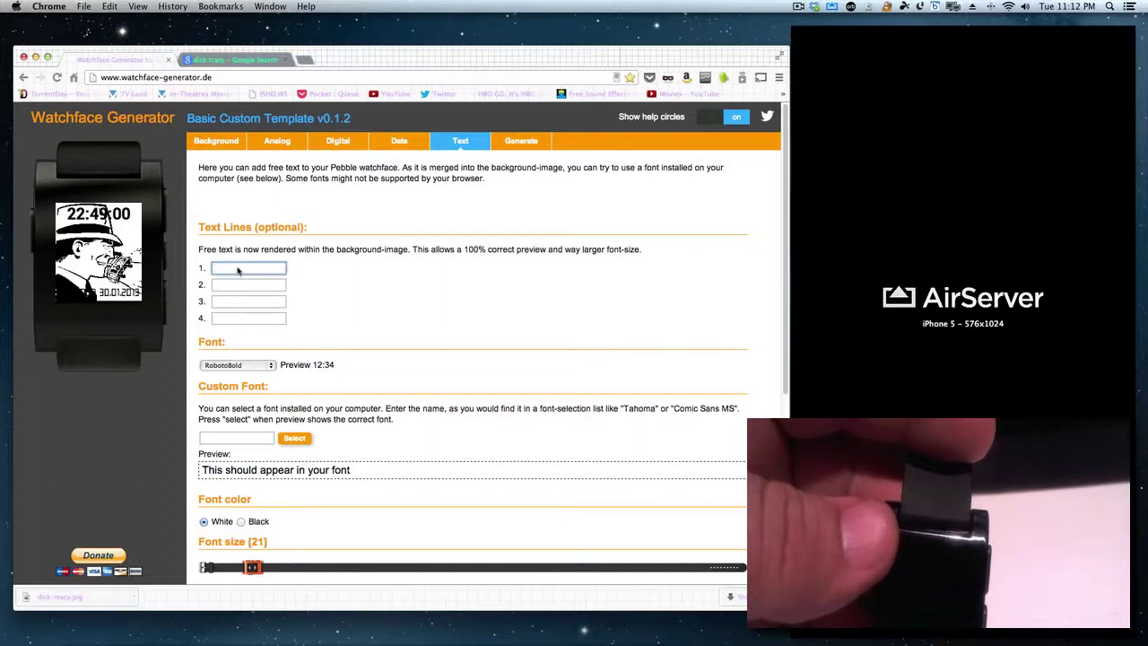
pyautogui.write('sma')
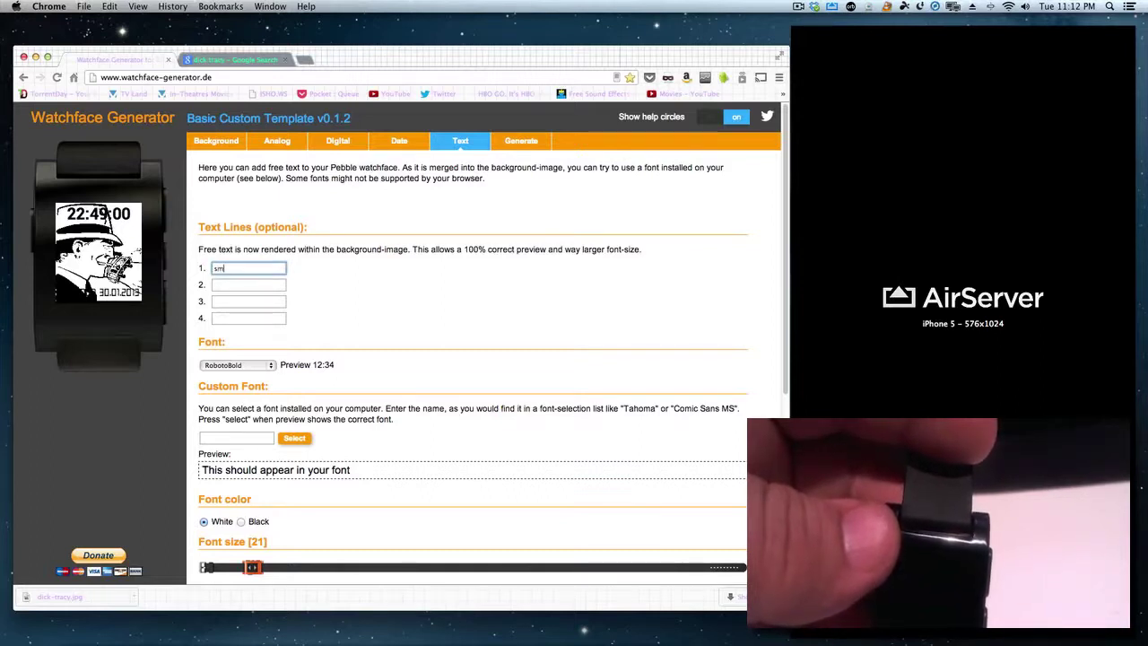
pyautogui.write('rt')
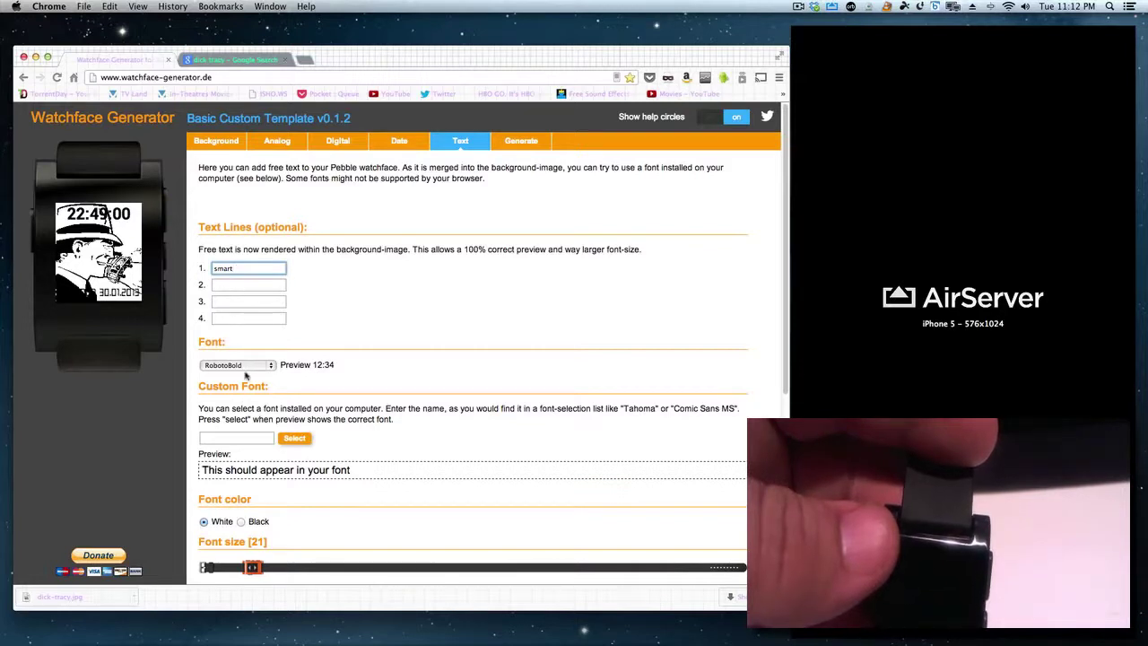
# - Enter "smart" as the custom font name and apply it to the free text
pyautogui.click(241, 444)
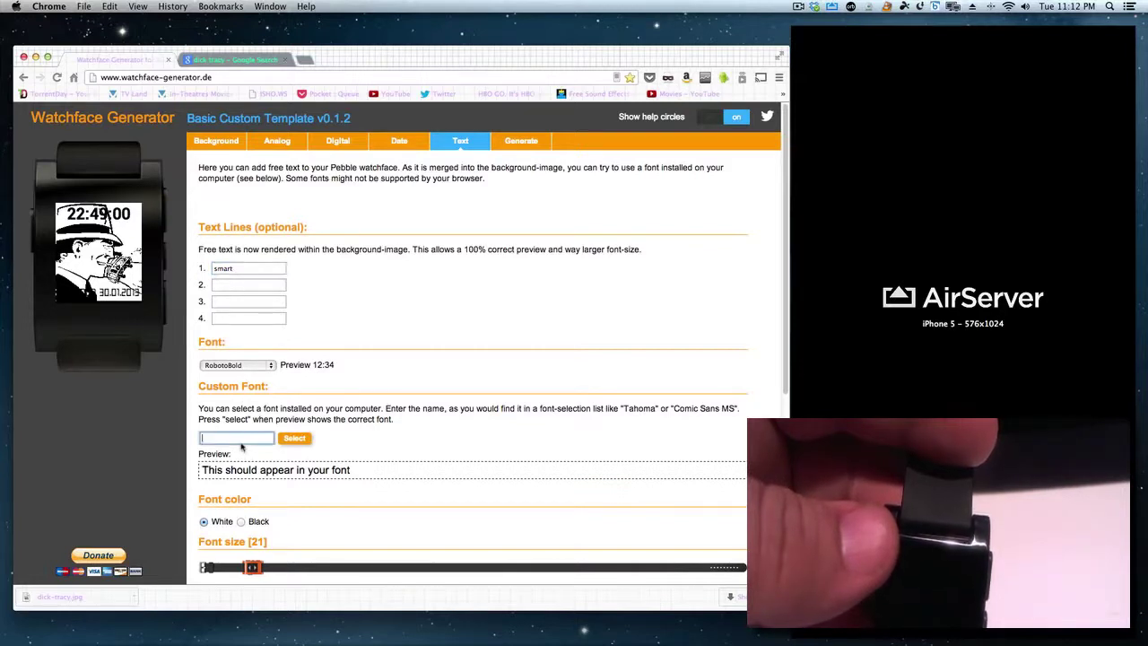
pyautogui.write('s')
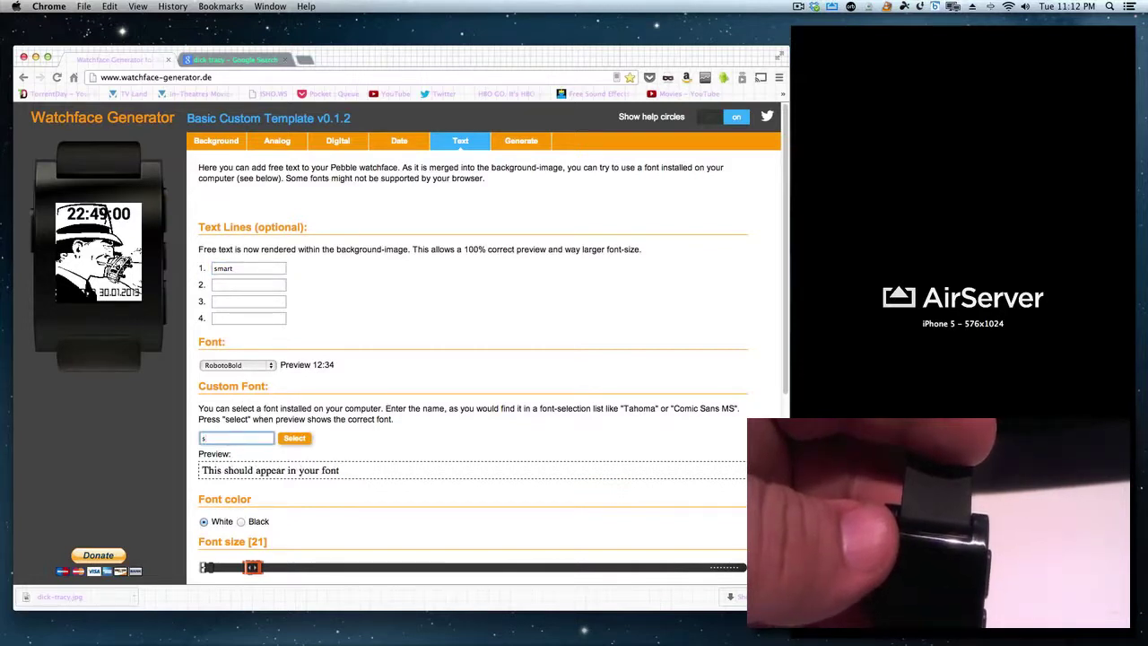
pyautogui.write('mar')
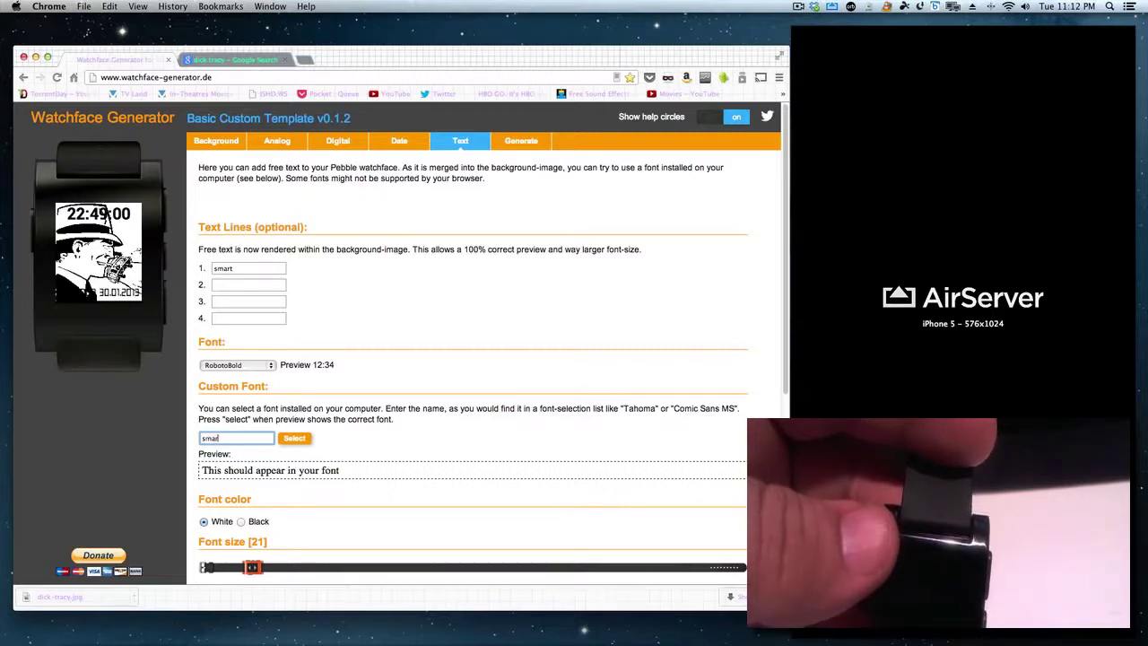
pyautogui.write('t')
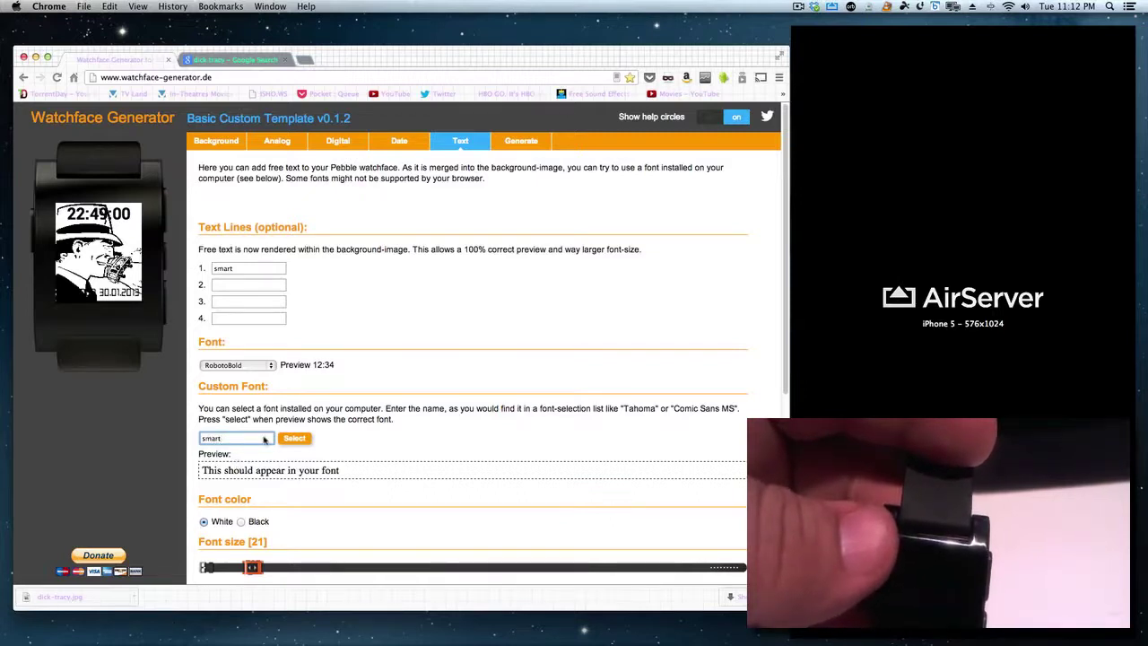
pyautogui.click(291, 443)
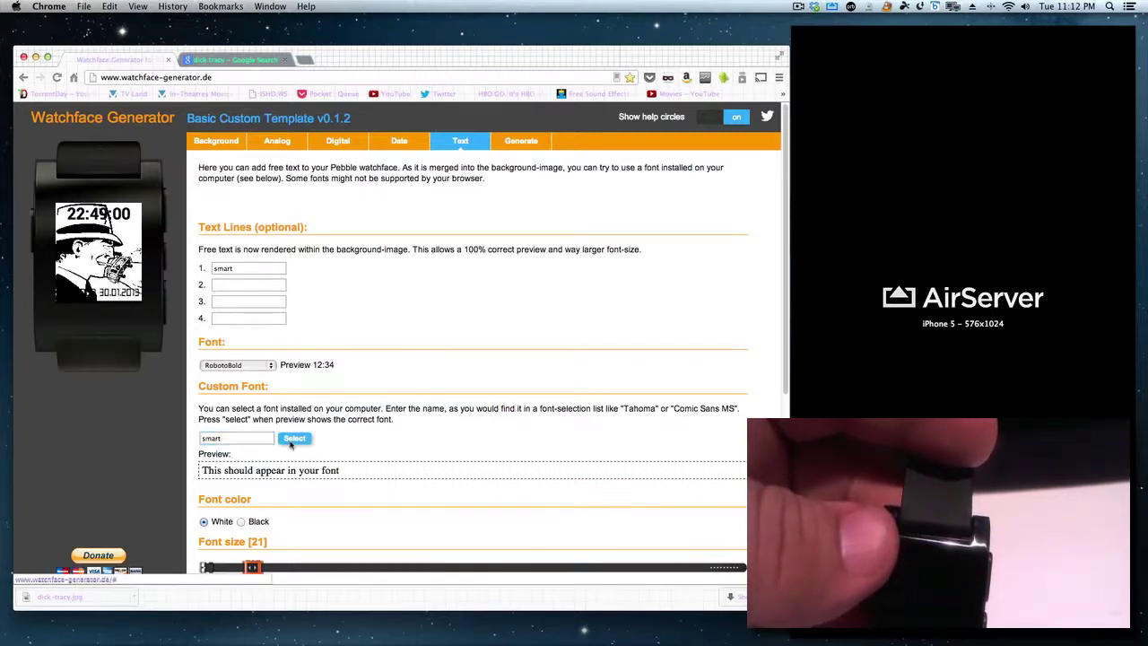
# - Make the free text black and enlarge its font size to 45
pyautogui.click(240, 523)
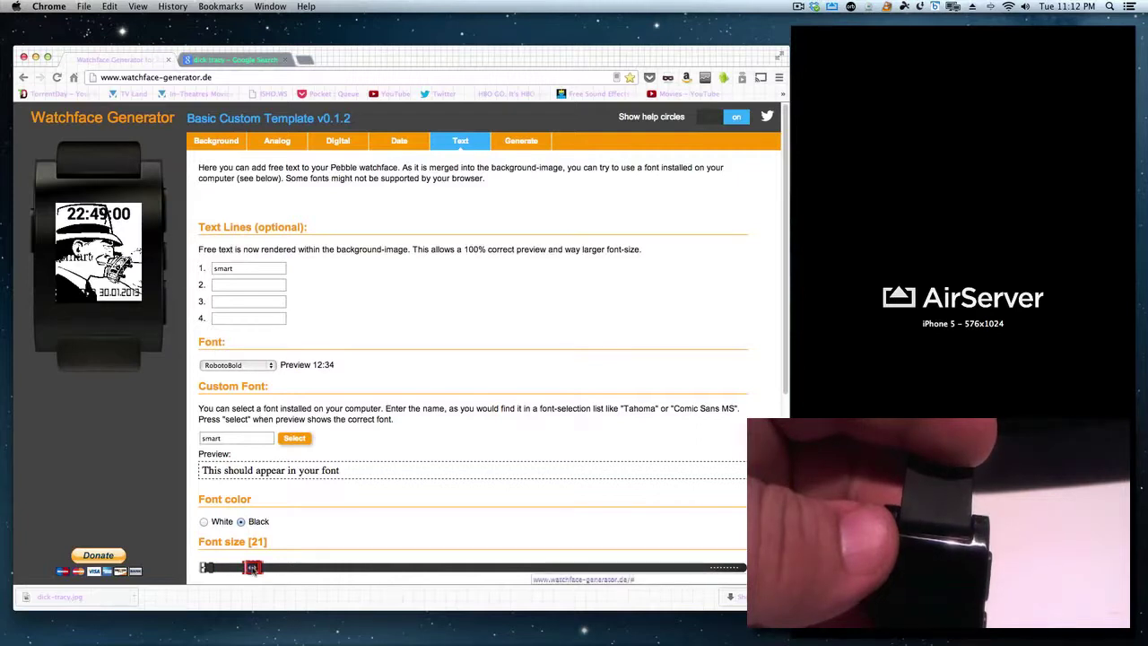
pyautogui.moveTo(247, 571); pyautogui.dragTo(336, 568)
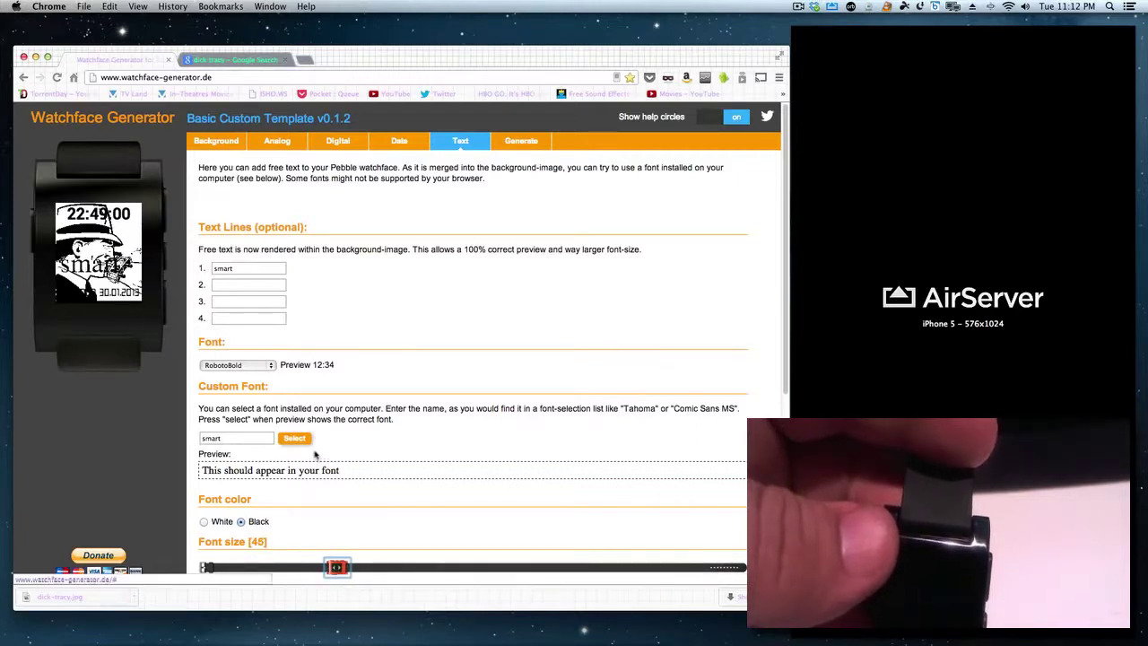
pyautogui.scroll(-5, 314, 455)
pyautogui.scroll(-2, 314, 453)
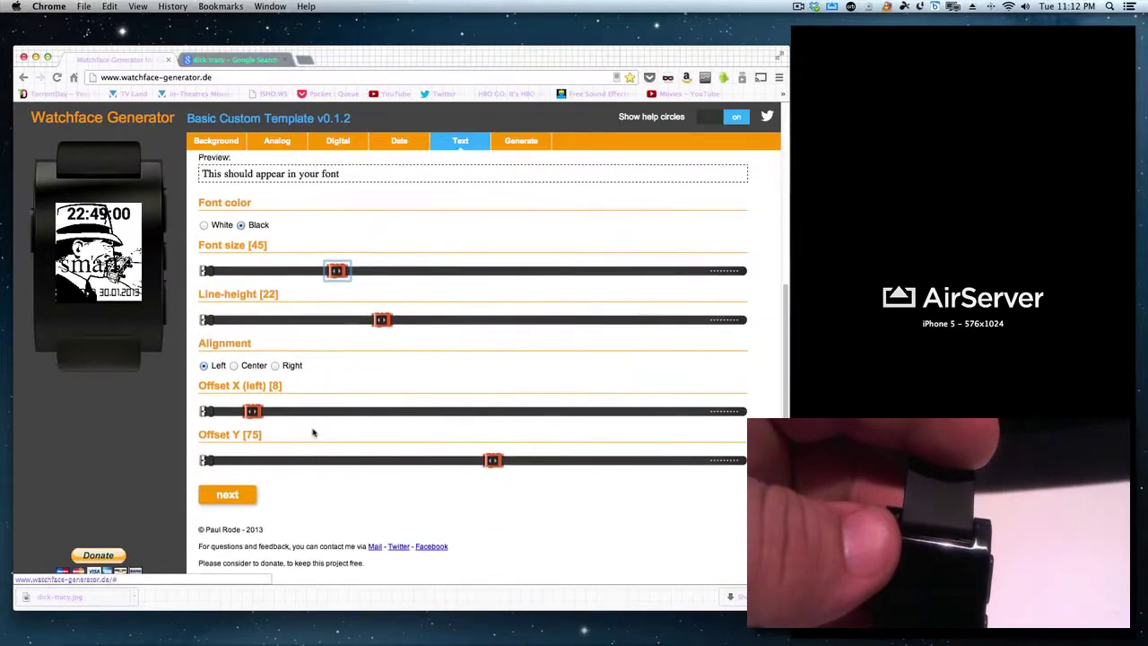
pyautogui.scroll(-1, 313, 430)
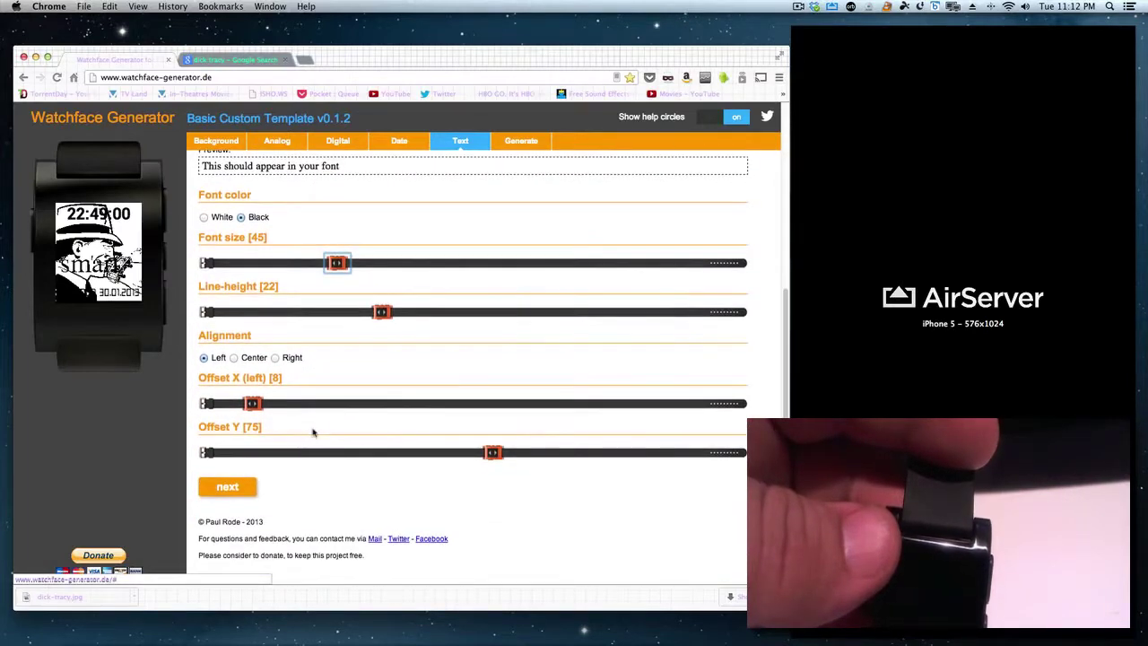
# - Continue to the generation settings and name the watchface "dicktrace"
pyautogui.click(228, 487)
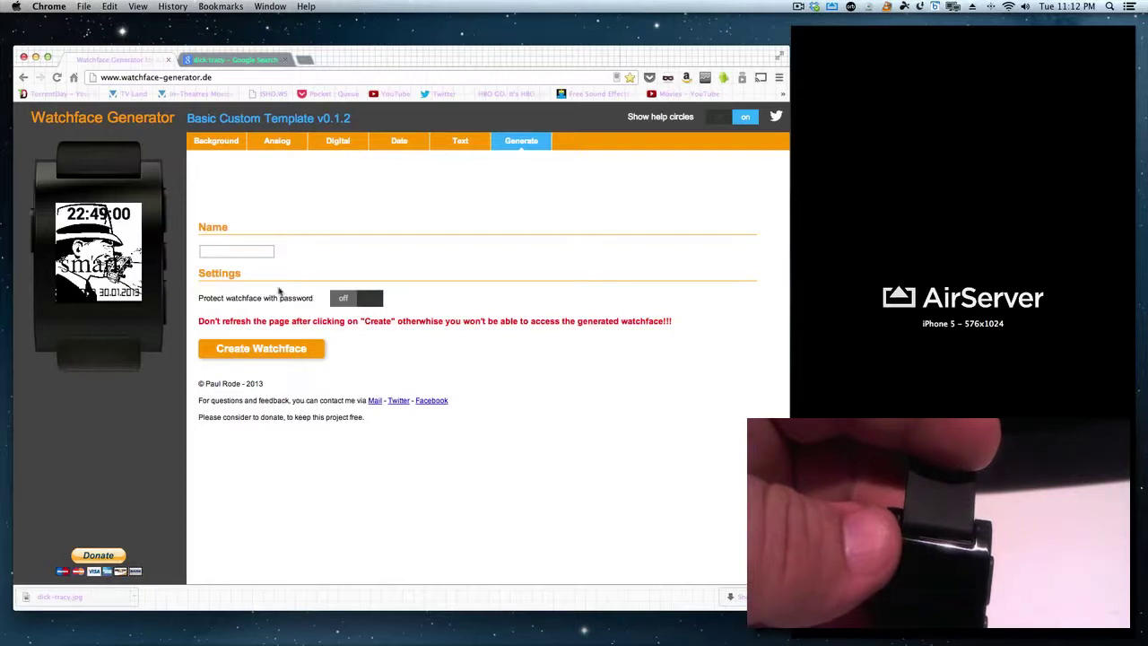
pyautogui.click(246, 252)
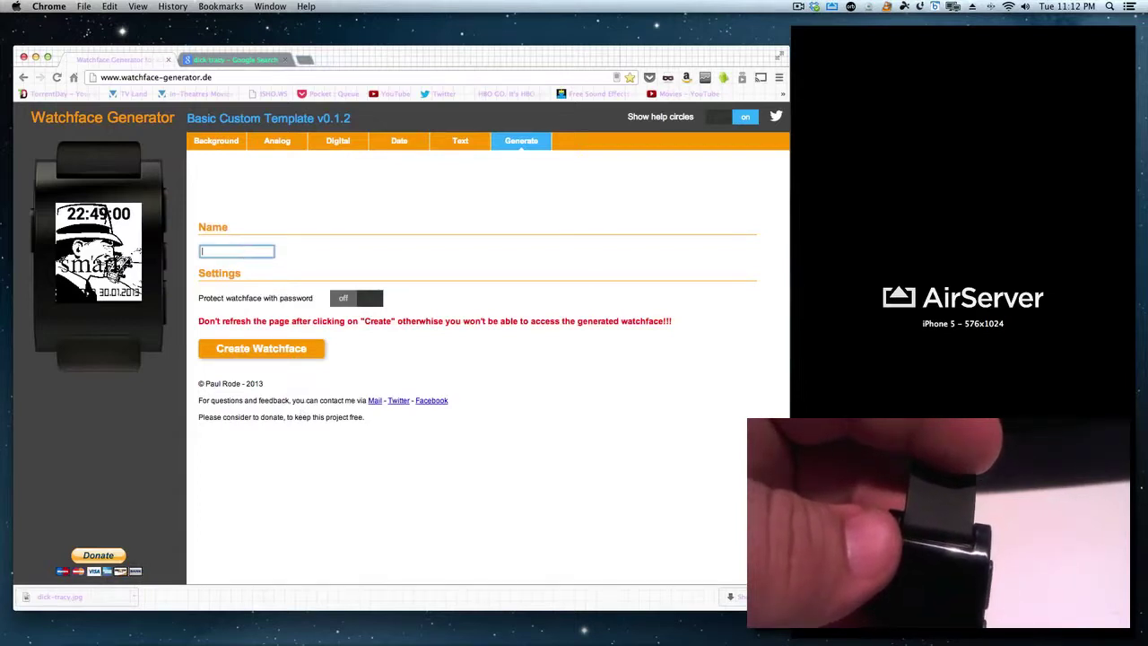
pyautogui.write('dicktrace')
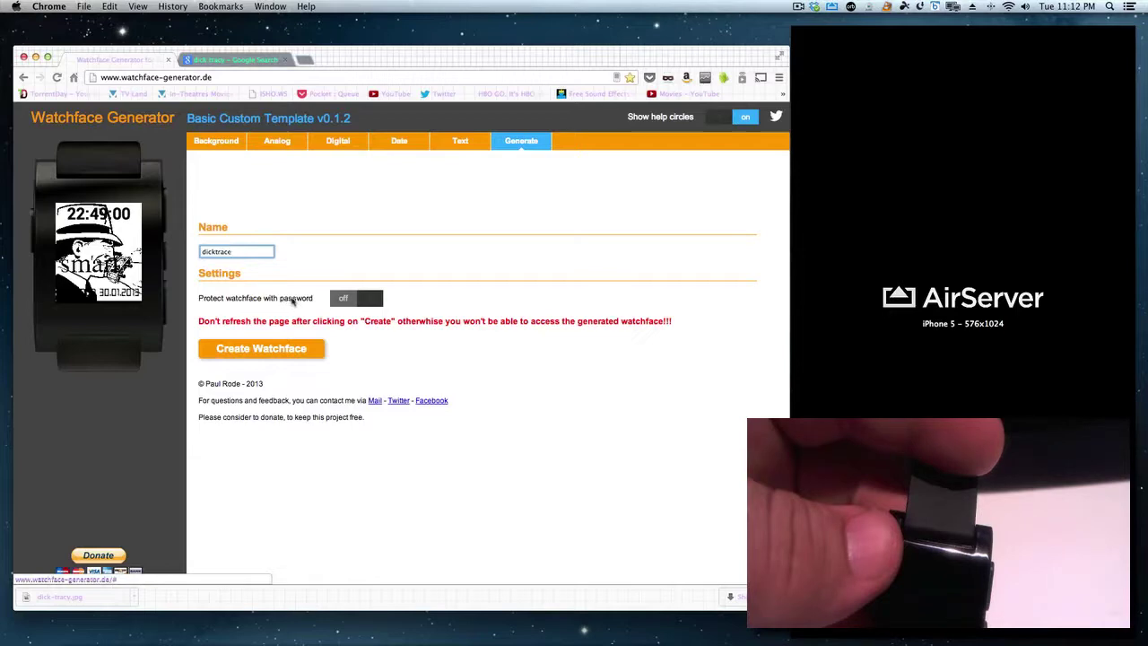
# - Create the watchface, go to its generated download page and download the watchface file
pyautogui.click(292, 350)
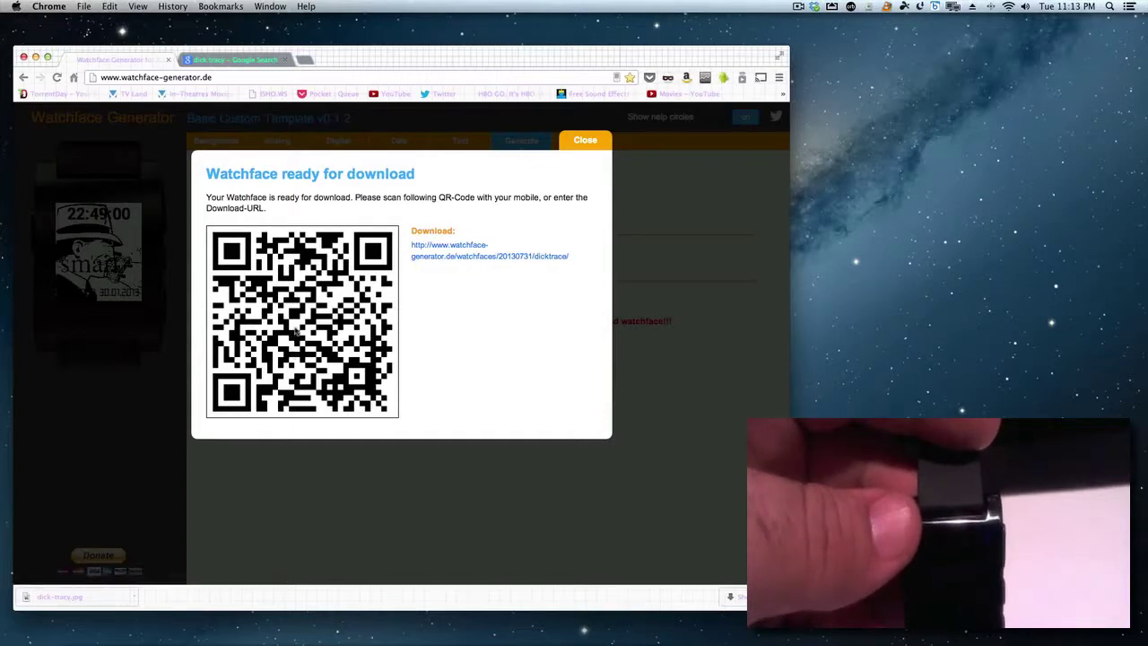
pyautogui.click(433, 257)
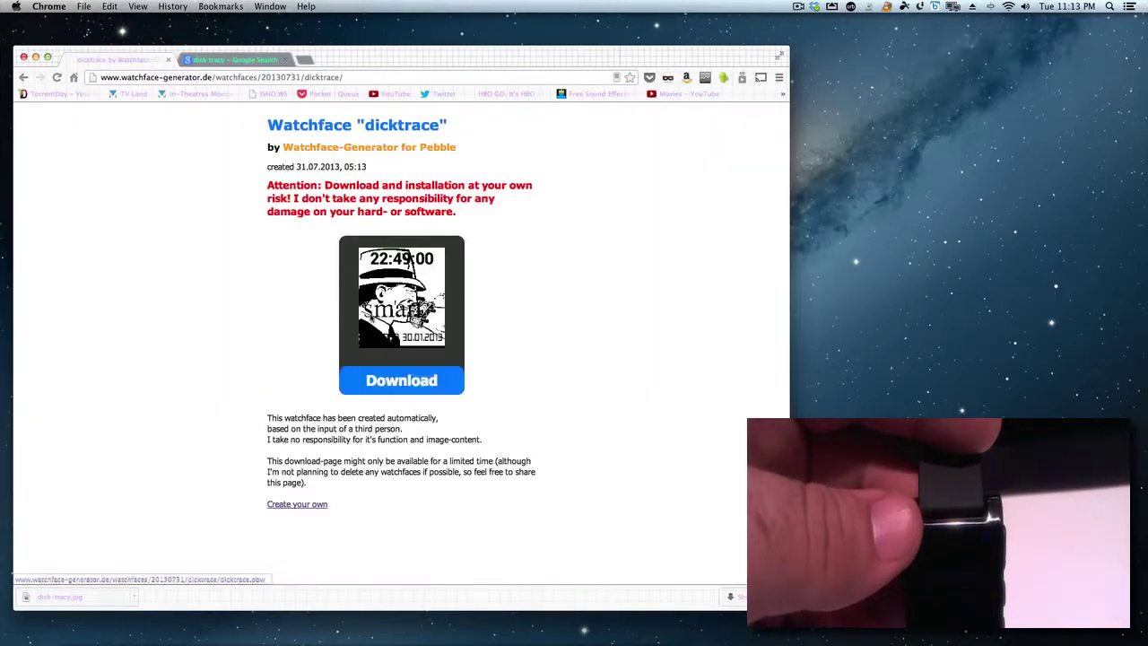
pyautogui.click(394, 382)
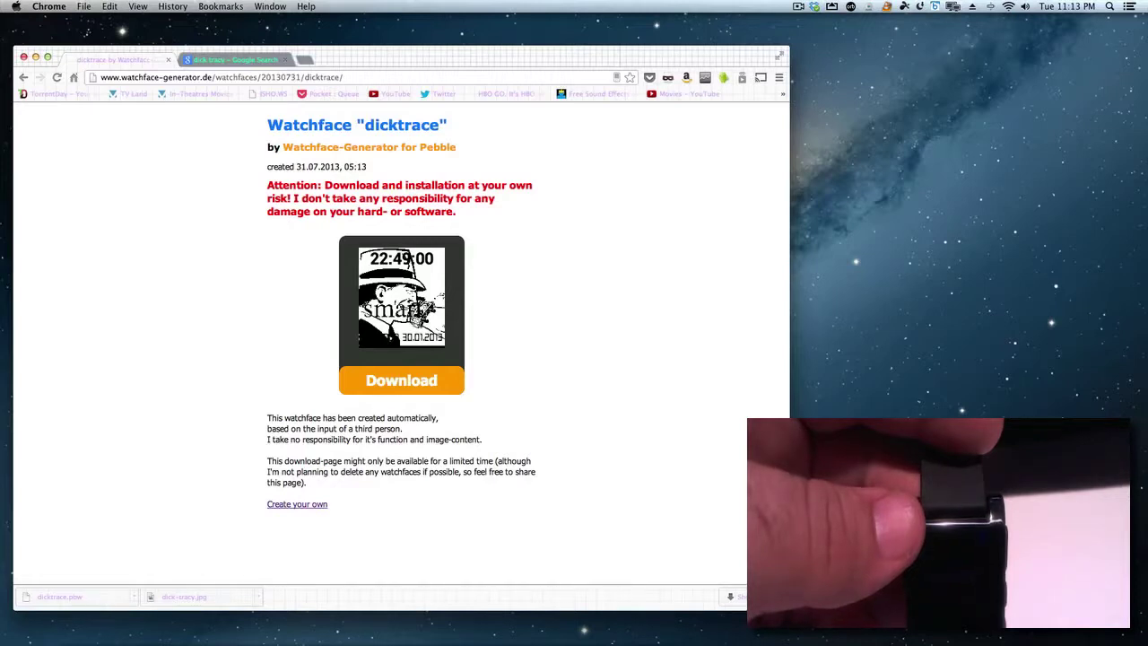
# - Reveal the downloaded dicktrace.pbw file in Finder
pyautogui.click(174, 589)
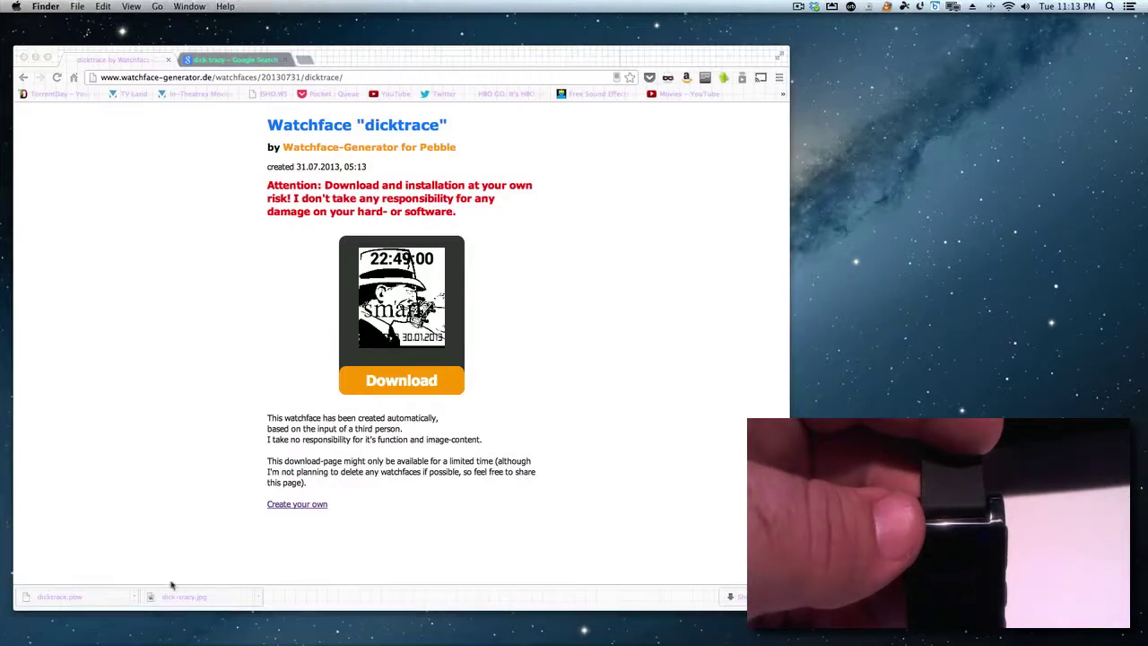
pyautogui.rightClick(135, 597)
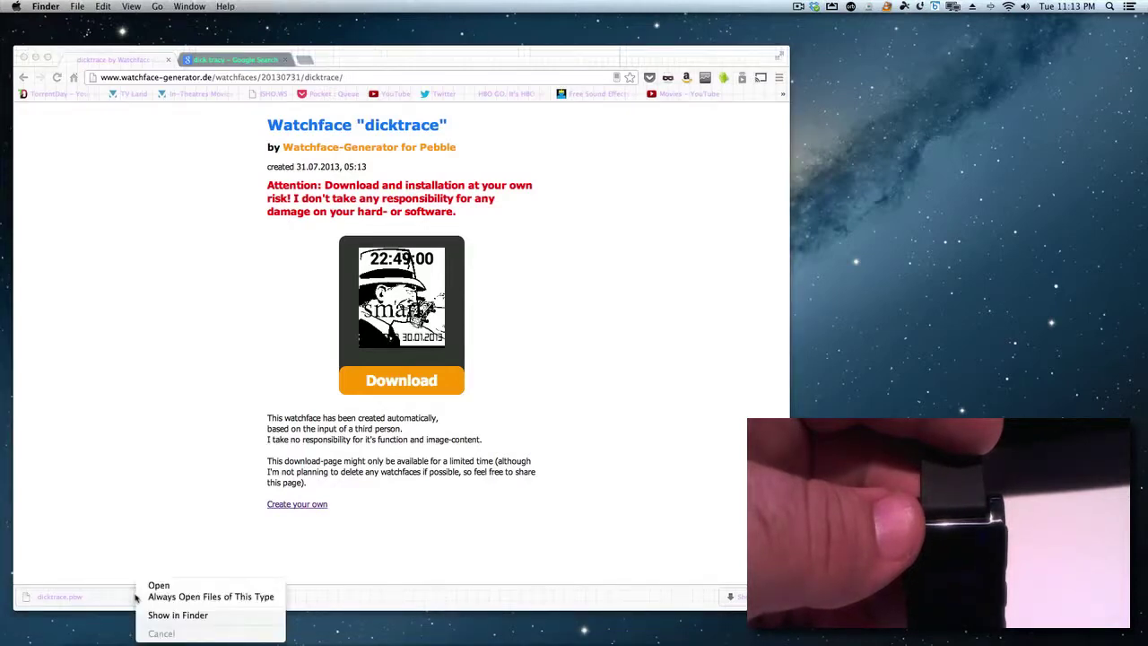
pyautogui.click(178, 616)
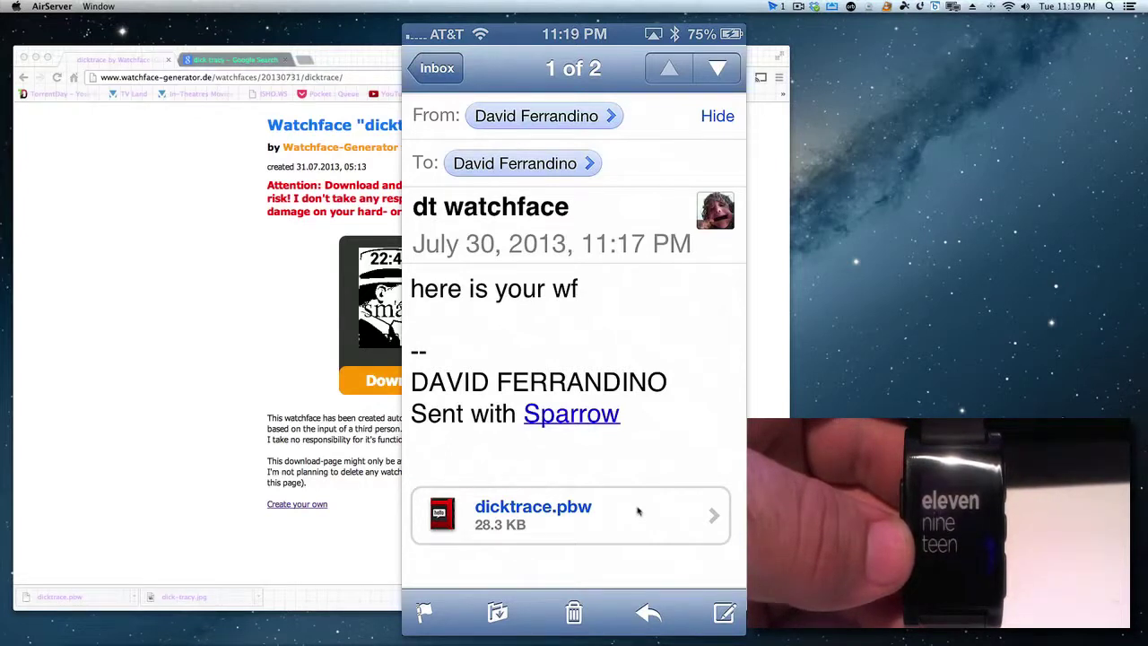
# - Open the dicktrace.pbw attachment from the phone's "dt watchface" e-mail in the Pebble app and install it with the never-ask option
pyautogui.click(637, 511)
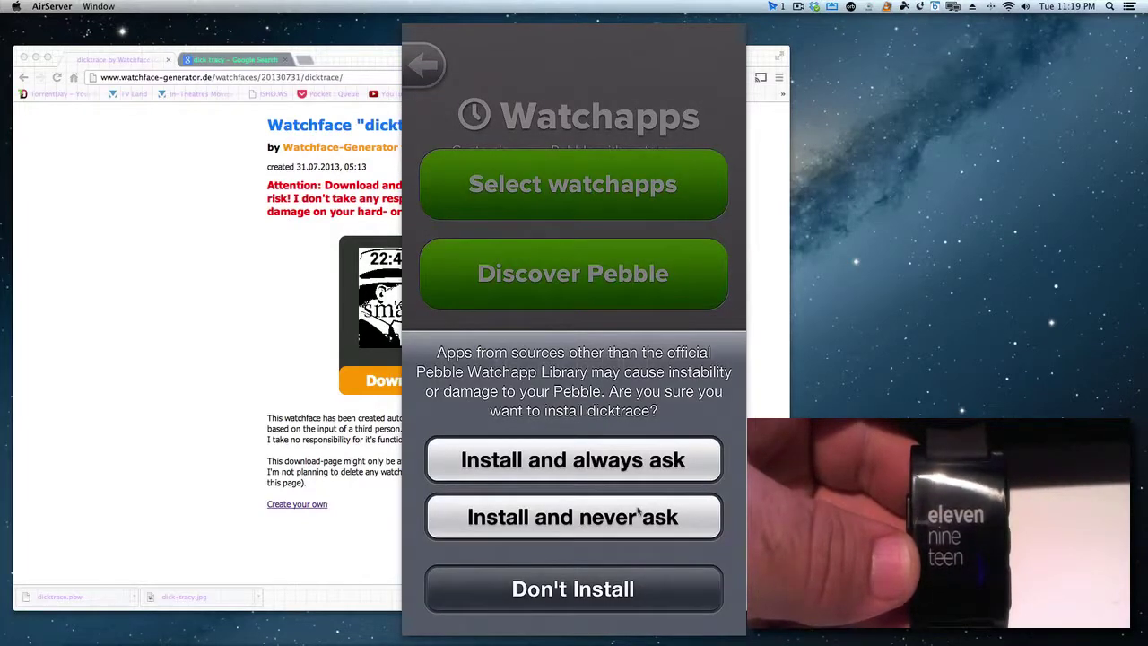
pyautogui.click(638, 512)
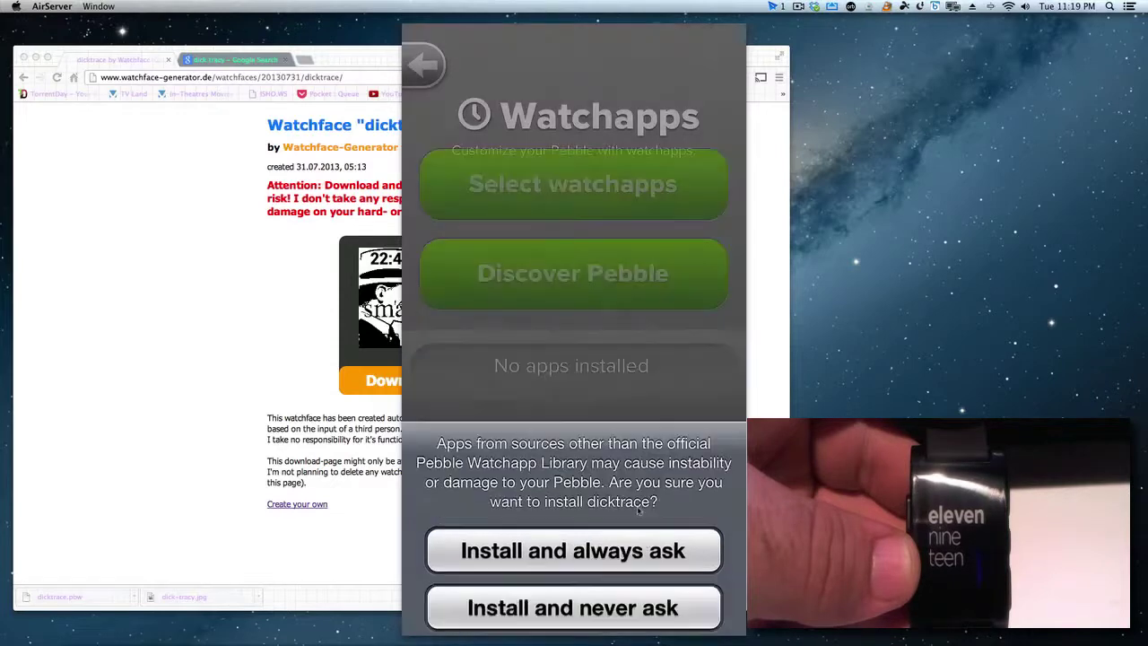